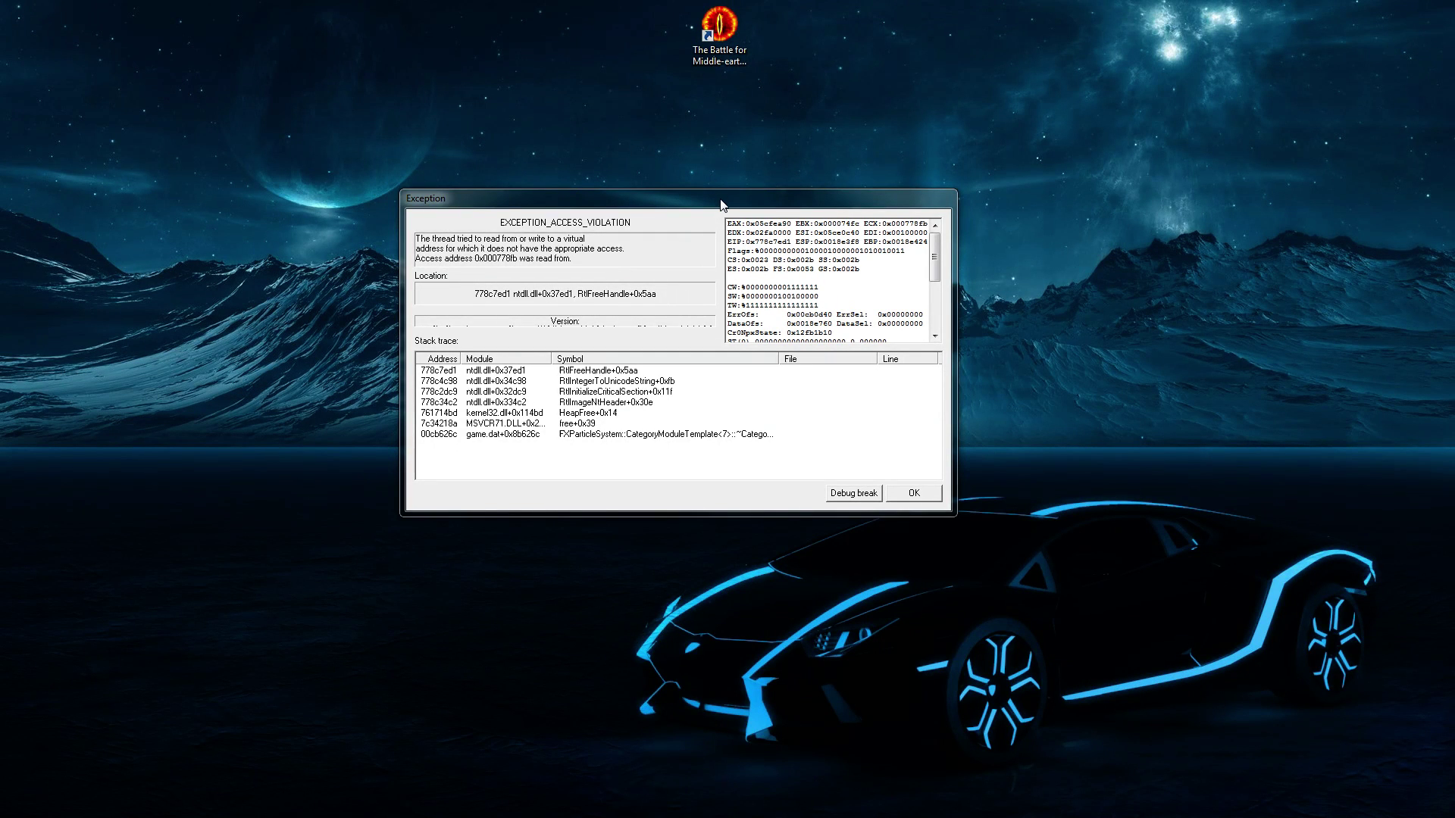
Open the System information window with Win+Pause and dismiss the game's crash report.
left_click_drag(722, 205, 746, 200)
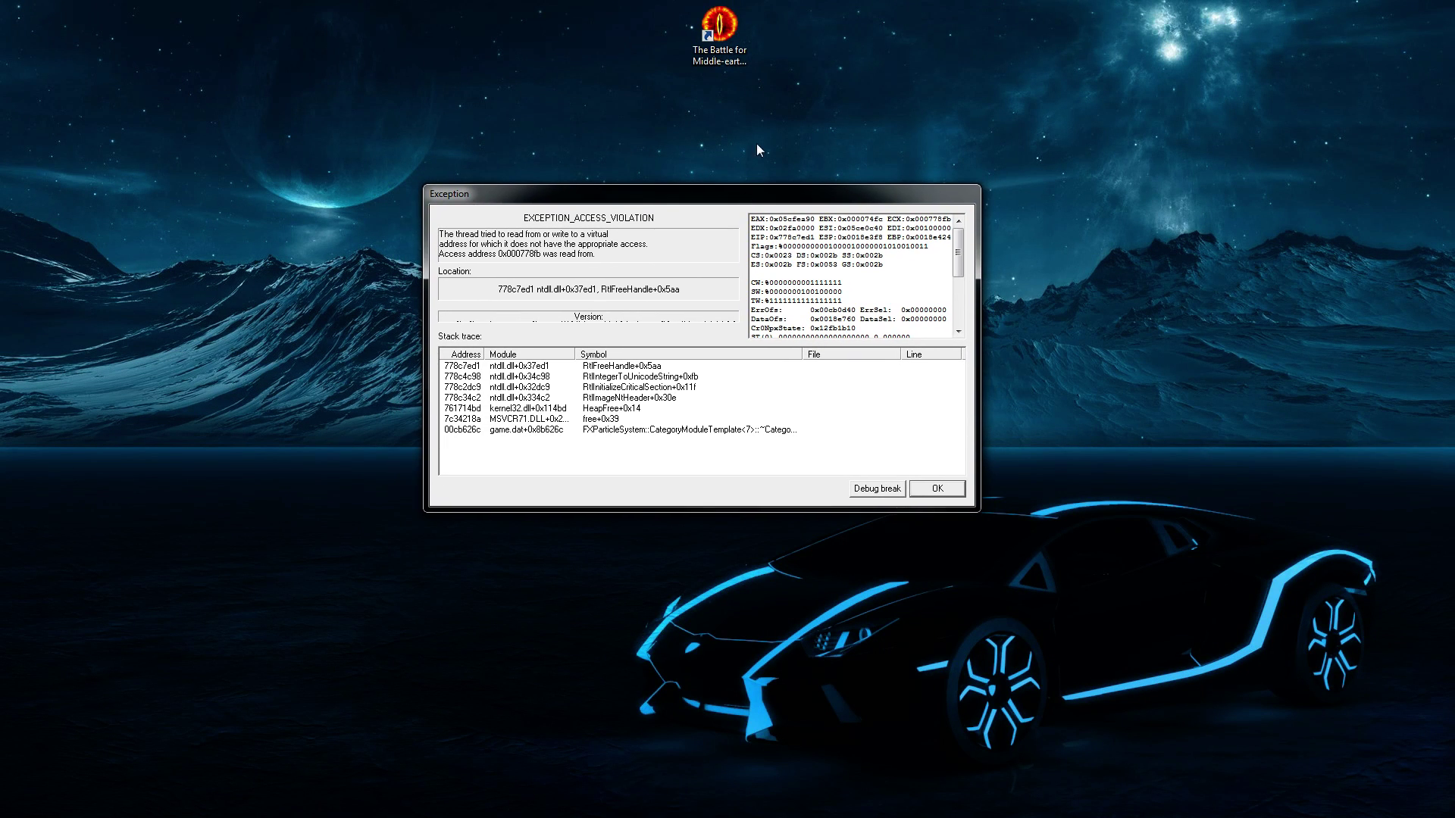
left_click(722, 61)
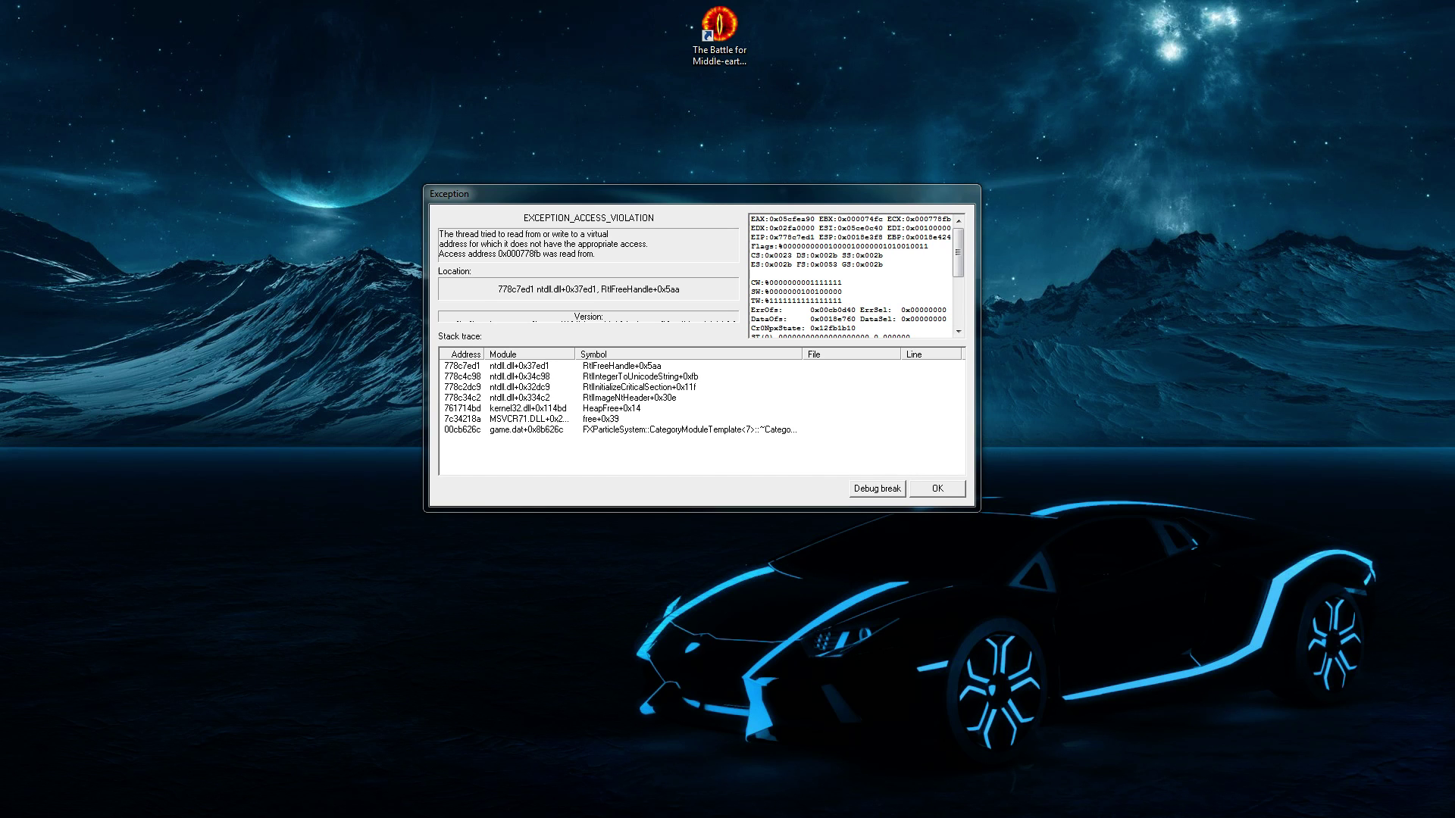
key("super+Pause")
left_click_drag(662, 118, 525, 269)
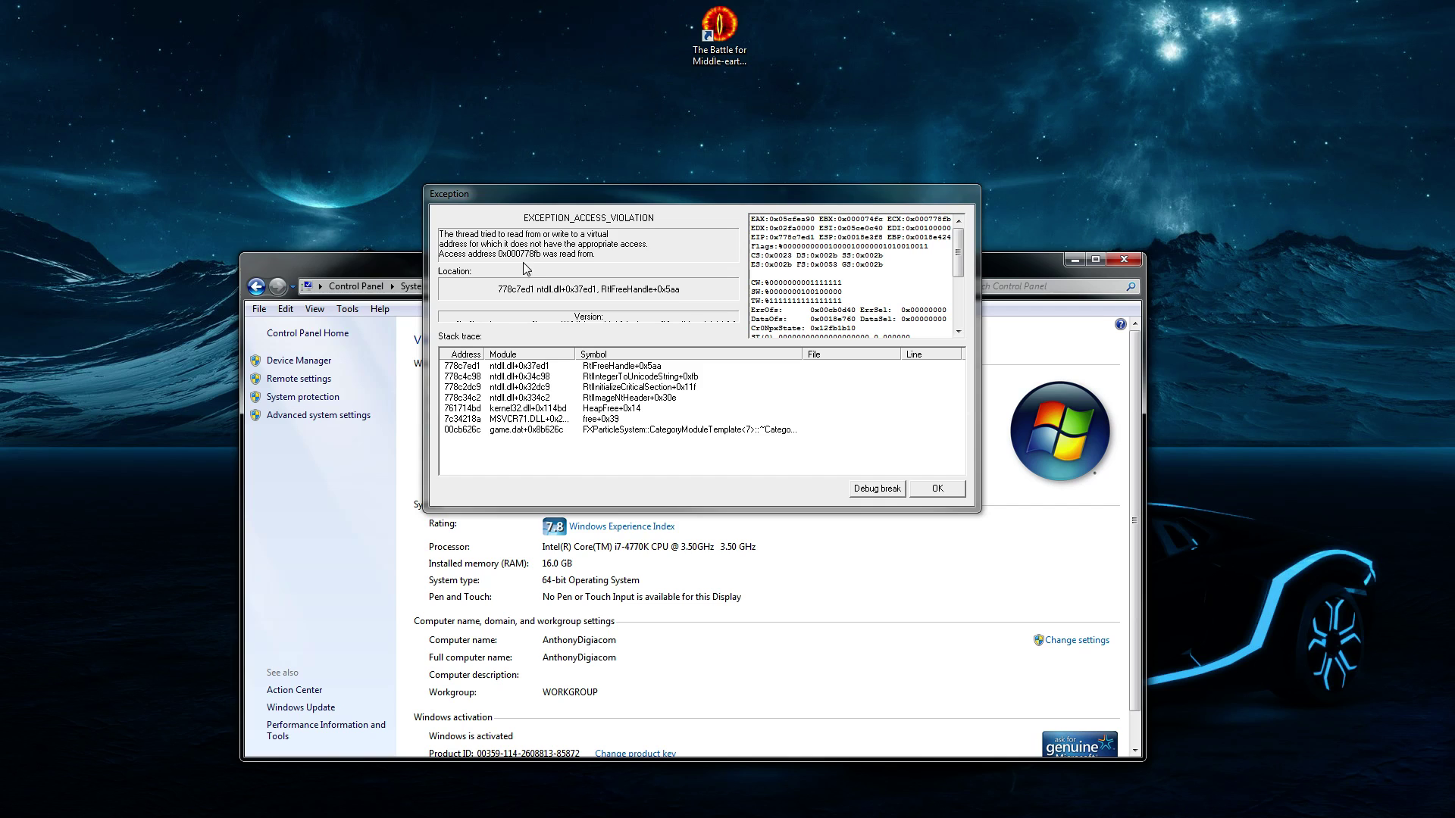
key("Return")
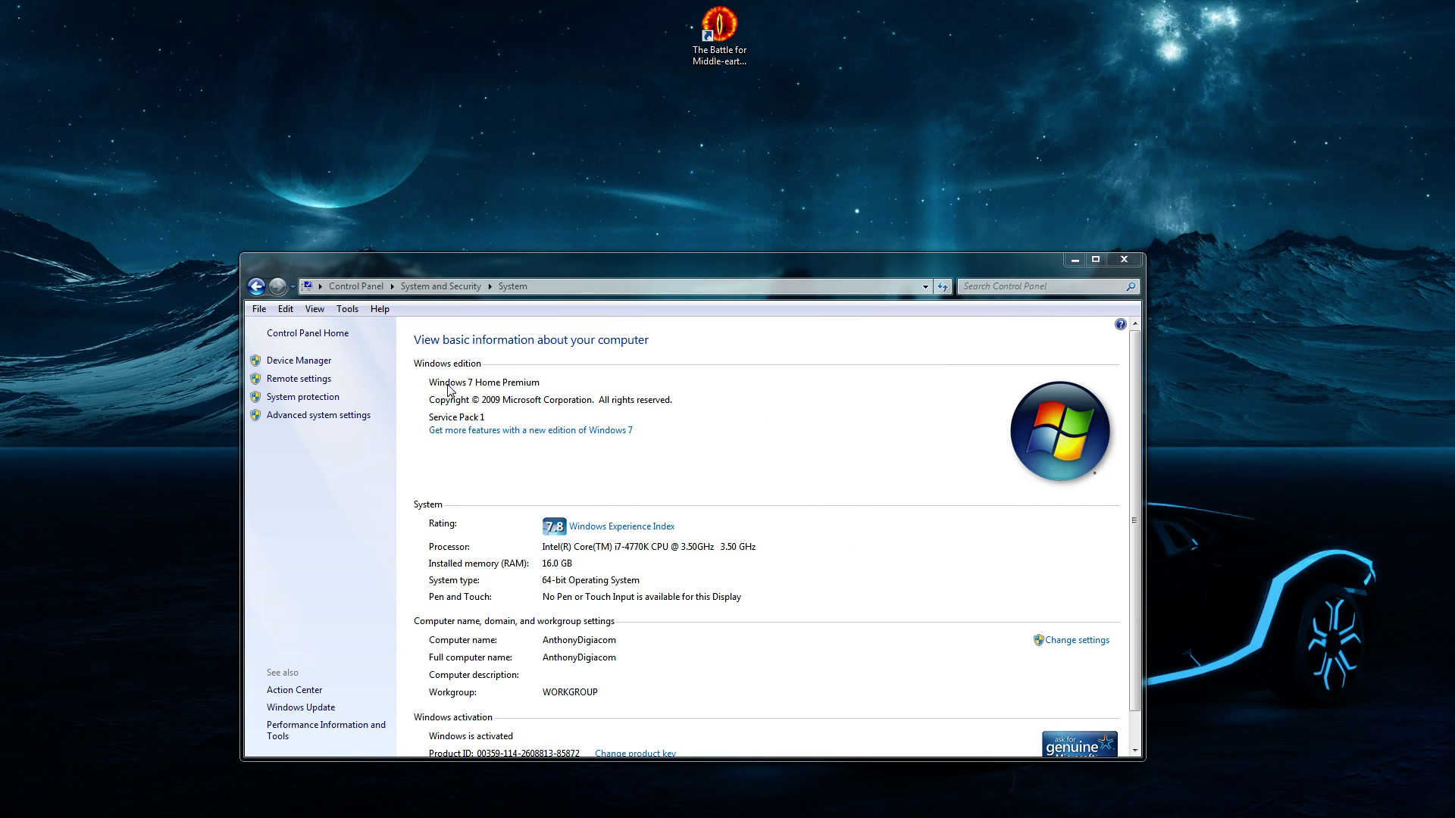
Close the System window and move the EXCEPTION_ACCESS_VIOLATION report to the screen centre.
left_click(1129, 262)
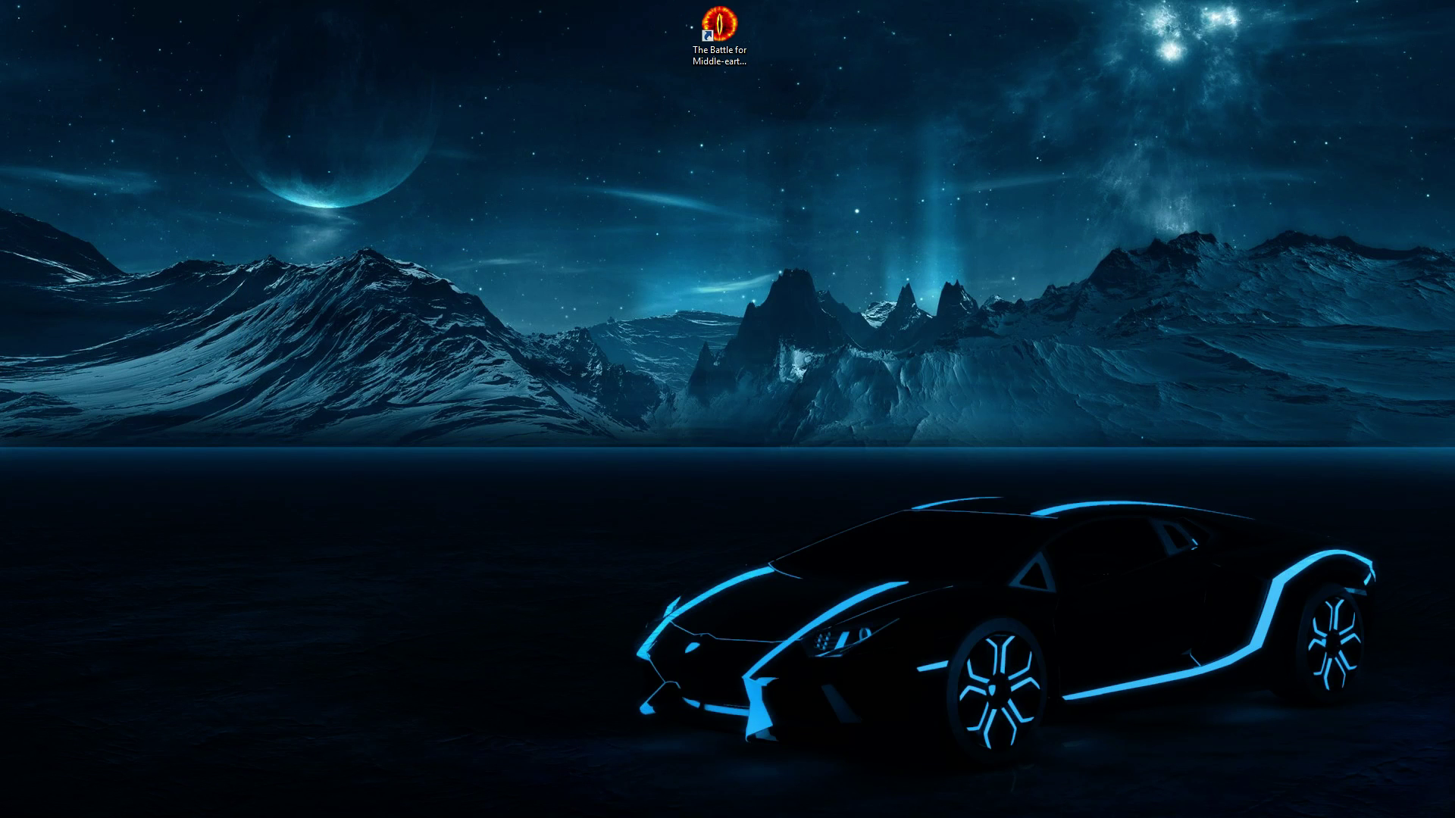
left_click_drag(538, 214, 829, 192)
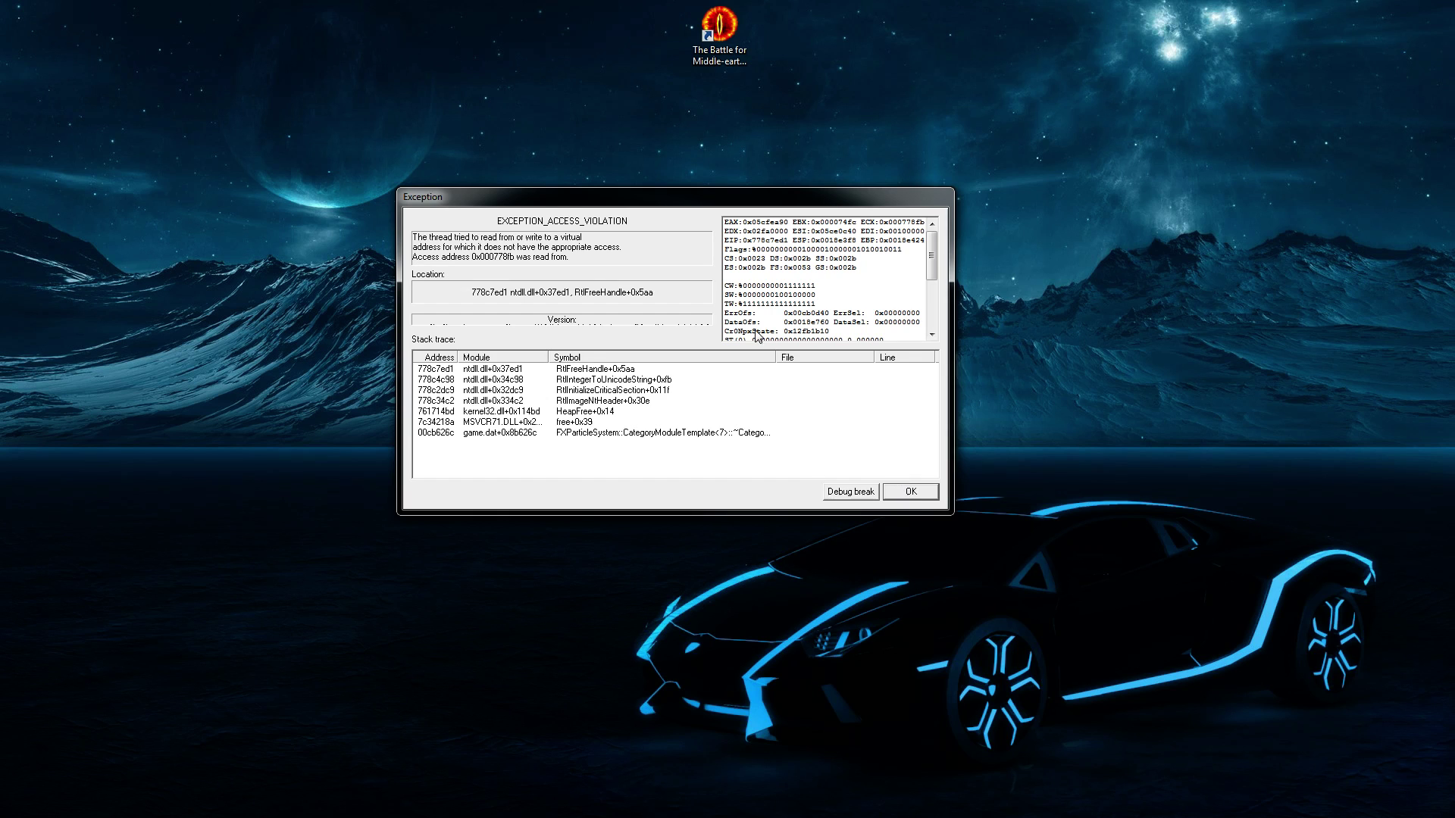
Close the crash report with OK and open Computer with Win+E to list the drives.
left_click_drag(709, 203, 745, 210)
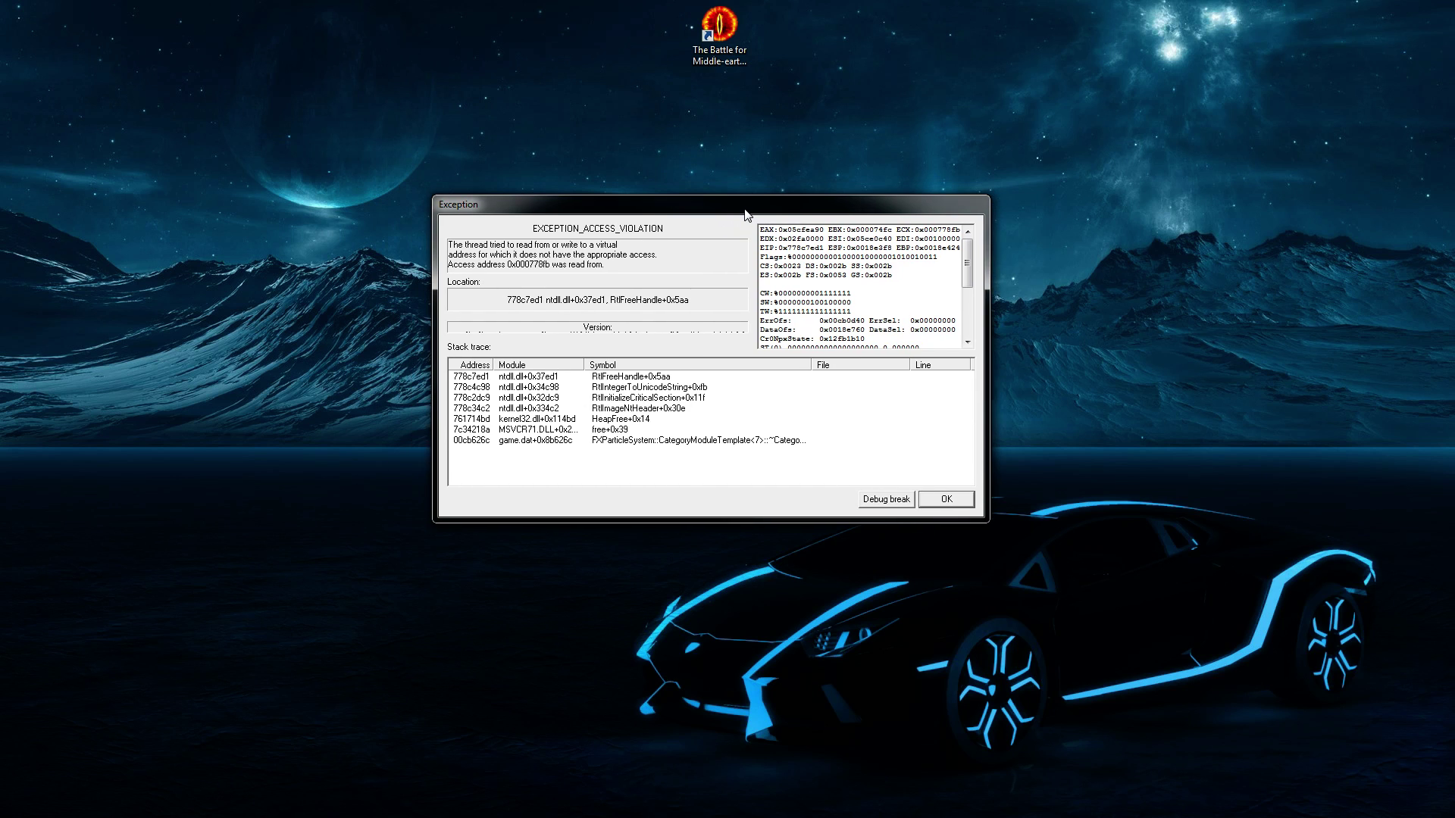
left_click(946, 499)
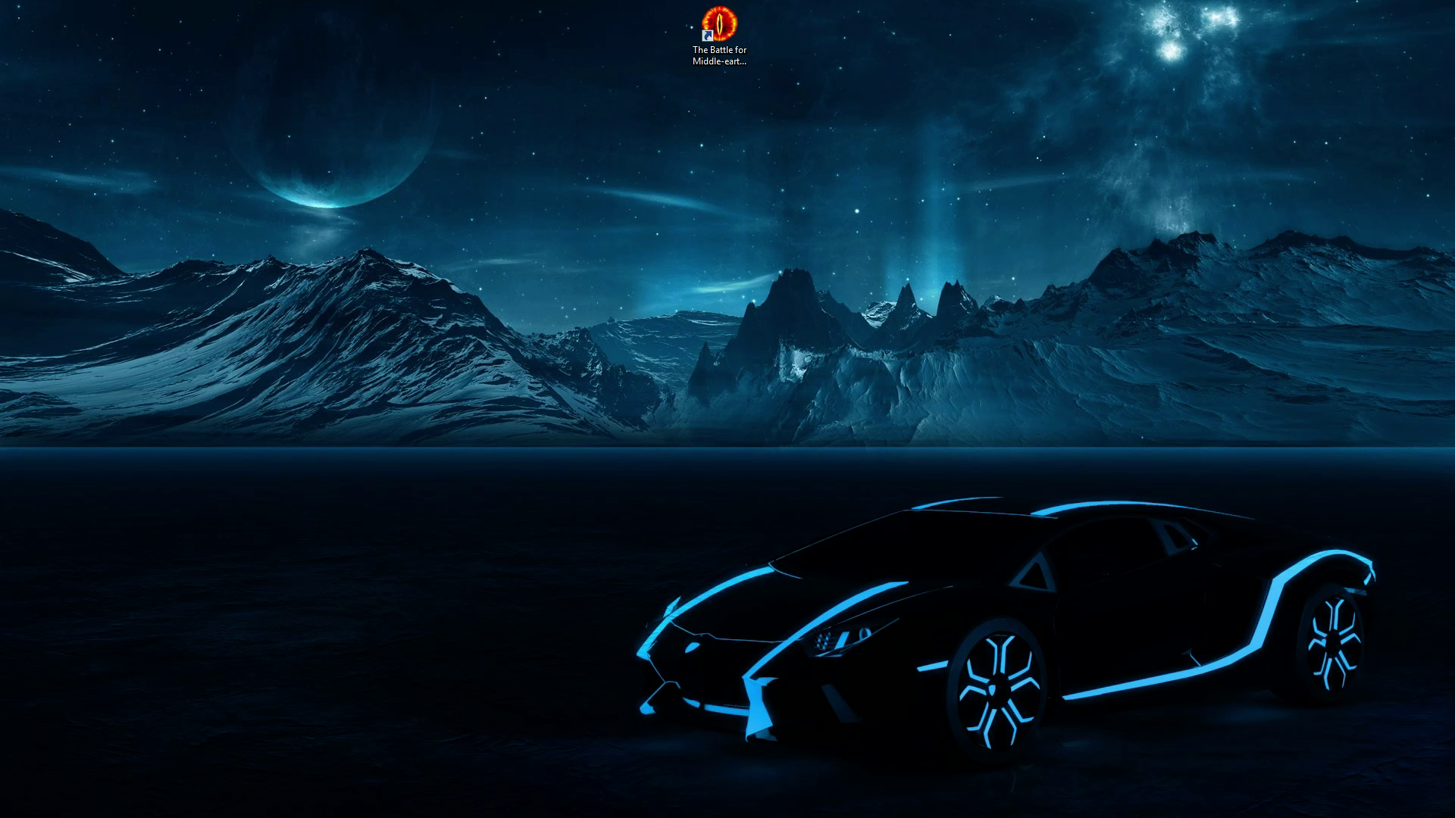
key("super+e")
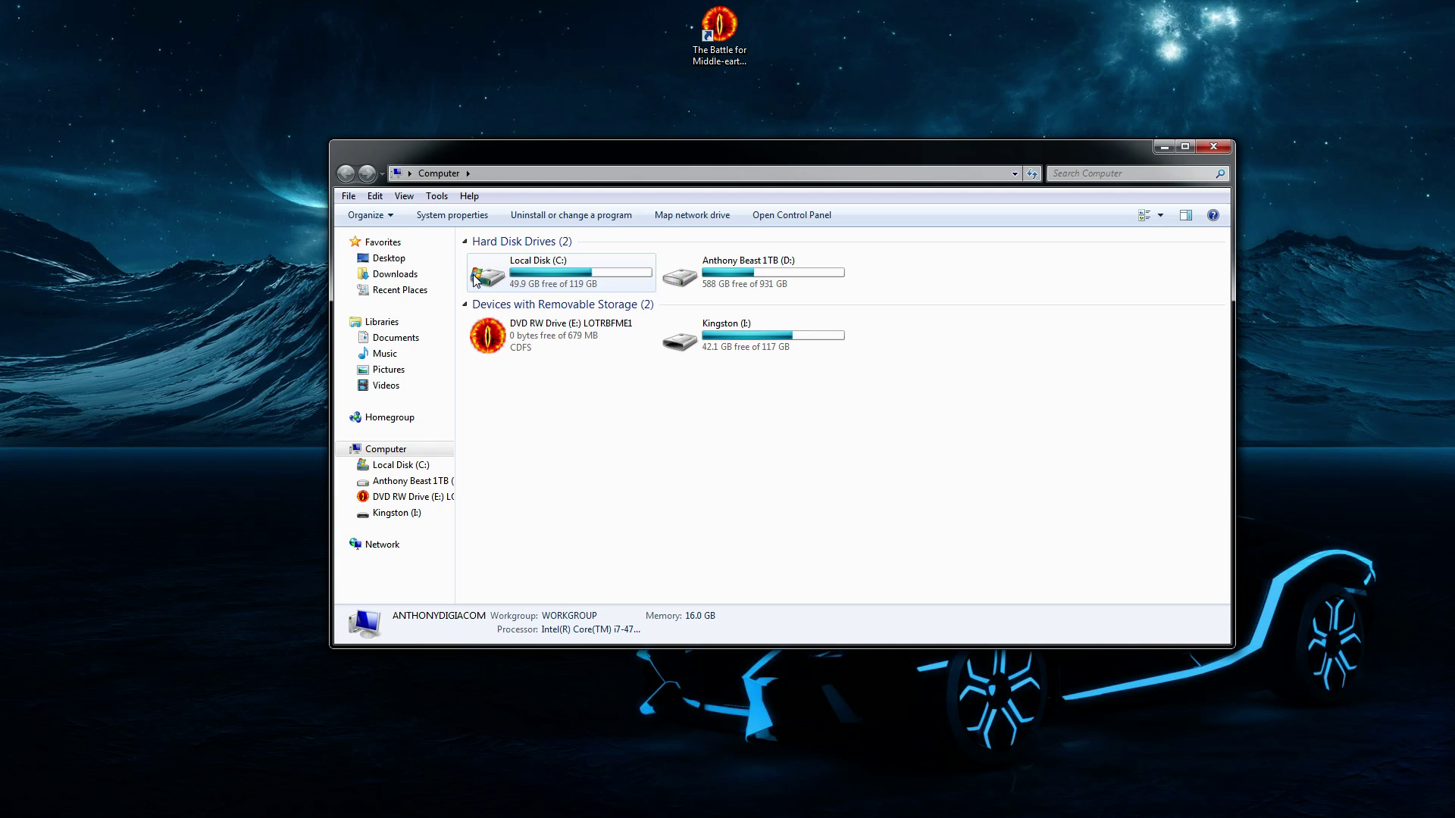
Open Local Disk (C:) to show its nine top-level folders.
double_click(554, 273)
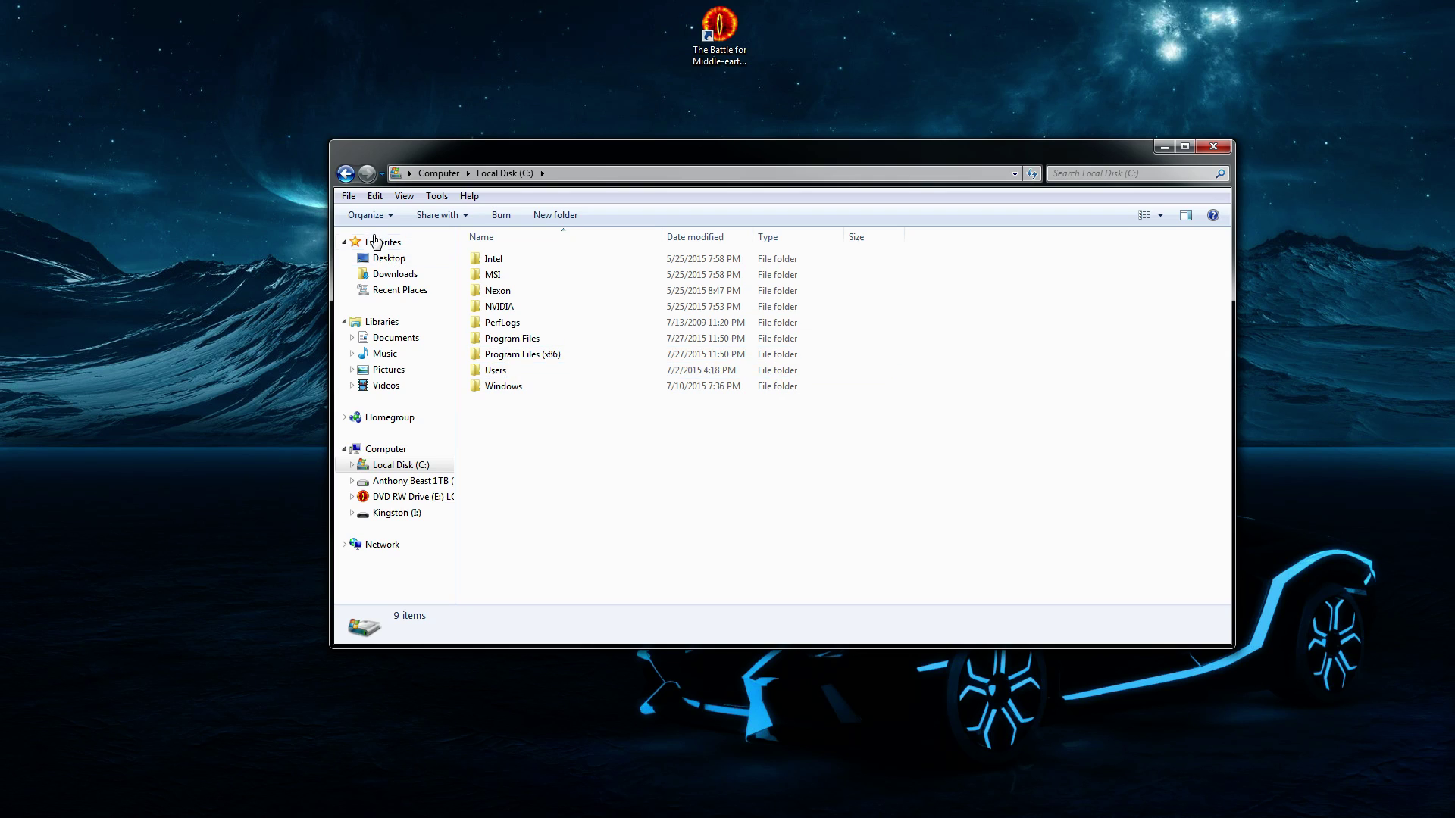
left_click(392, 216)
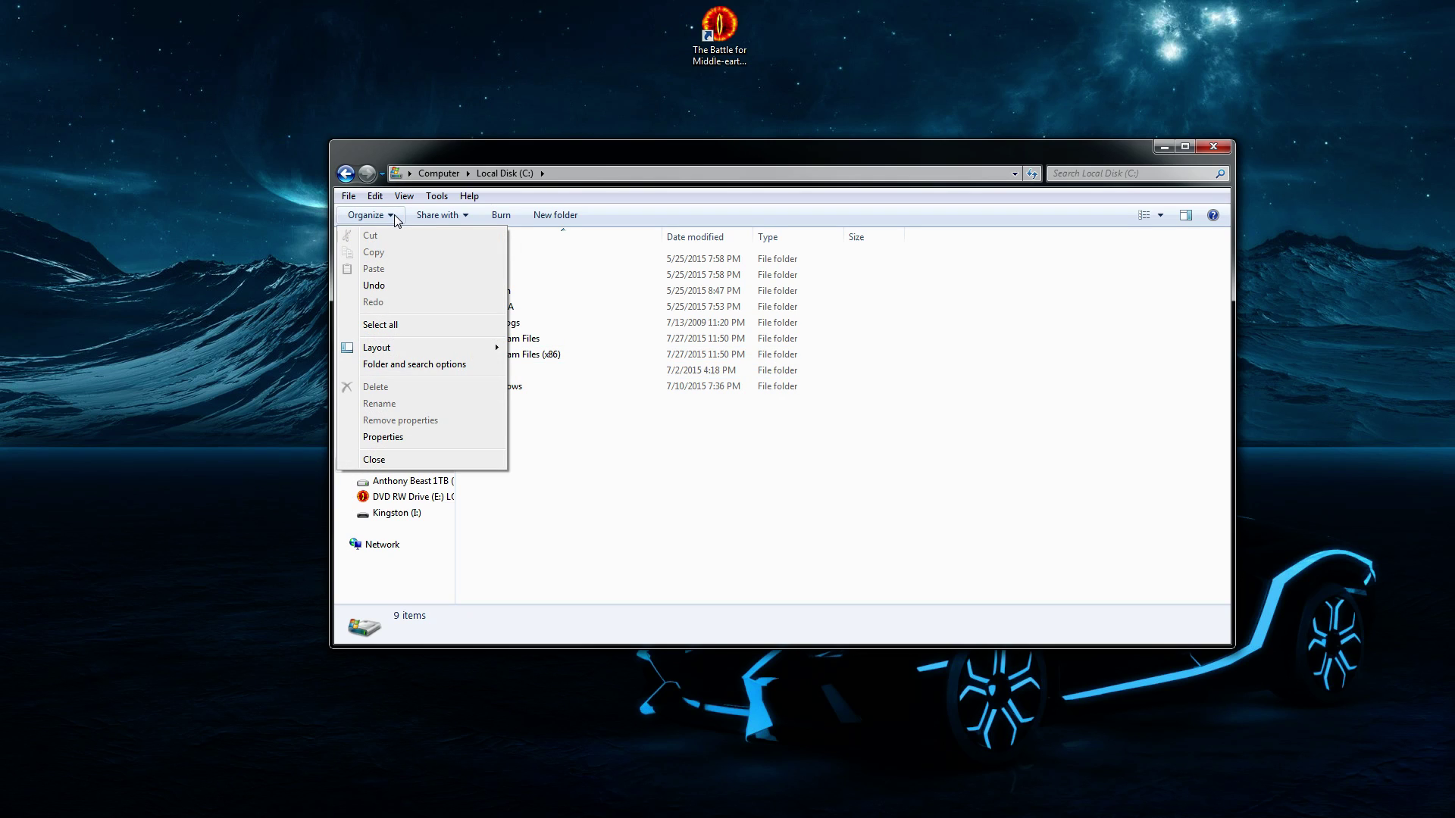
Turn on 'Show hidden files, folders, and drives' in Folder Options and apply it.
left_click(429, 365)
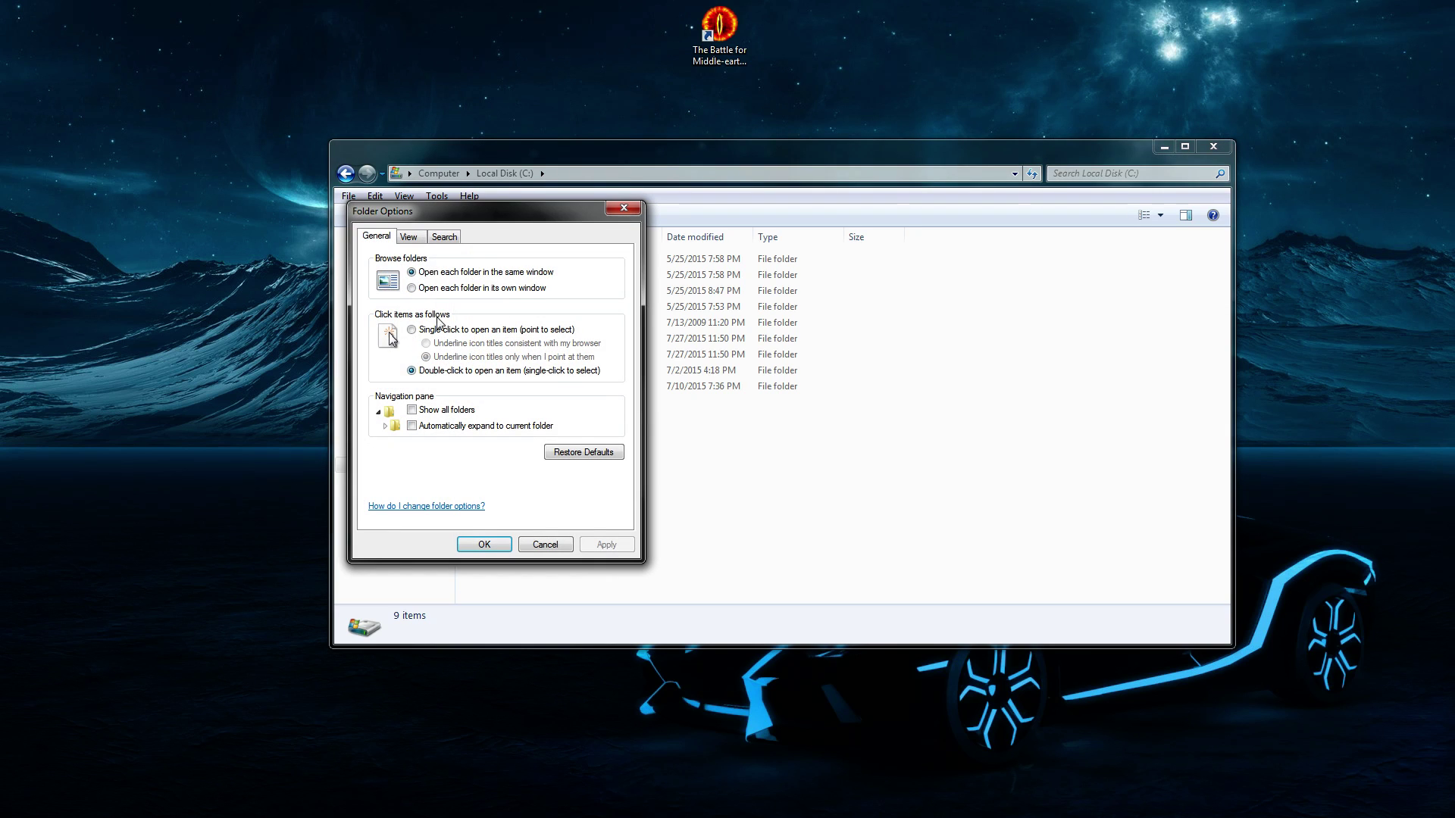
left_click(410, 238)
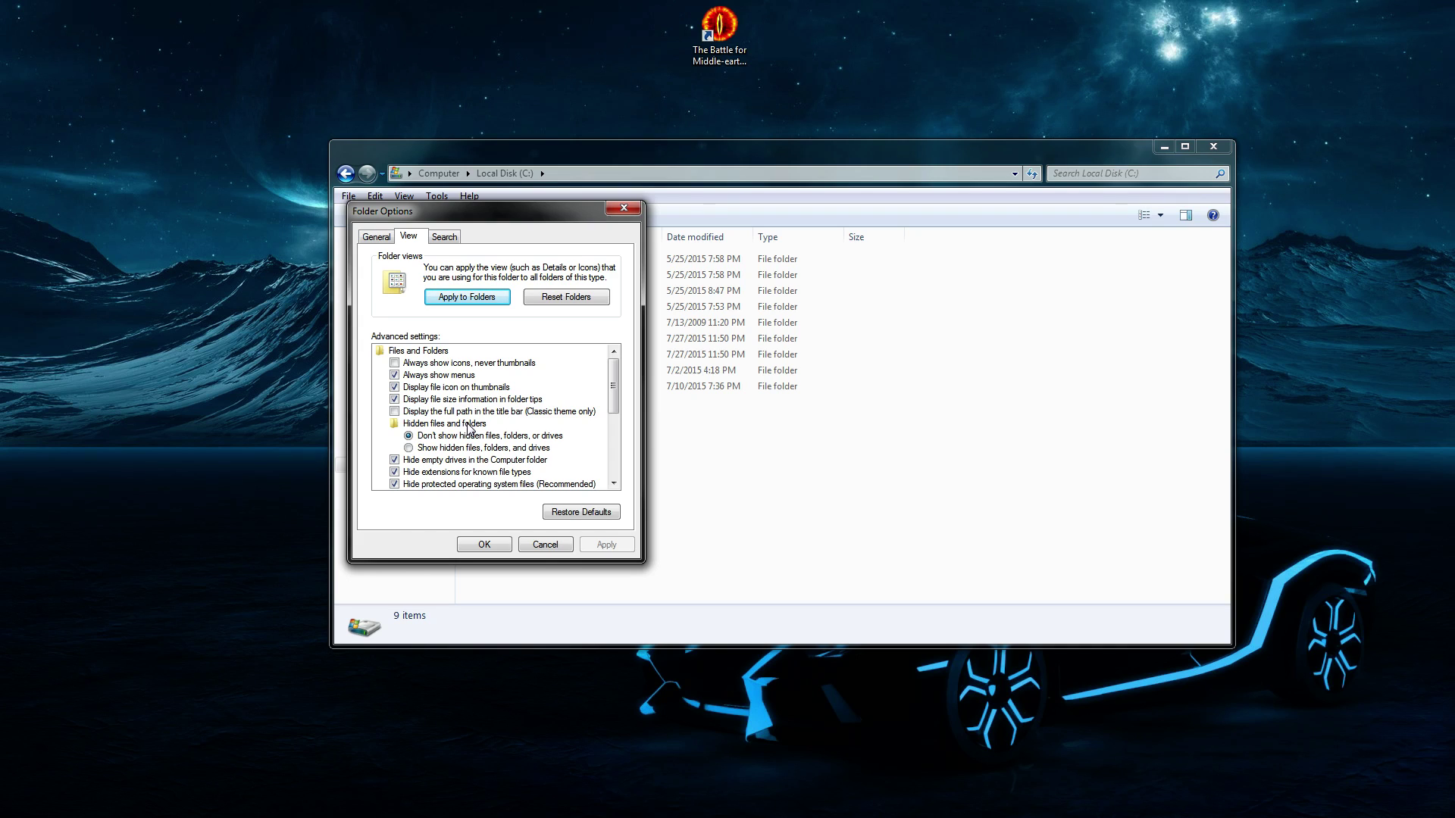
left_click(410, 449)
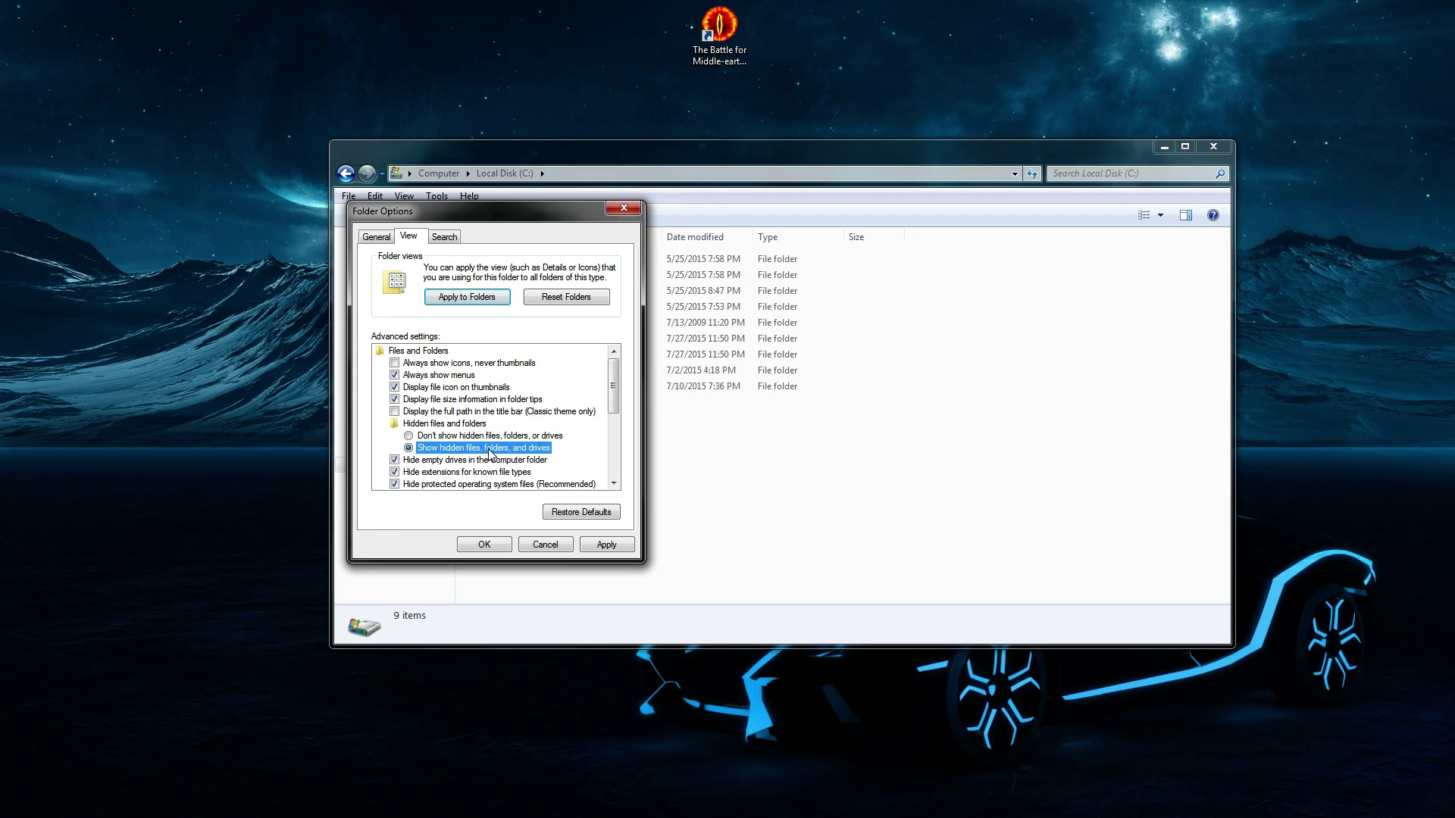
left_click(621, 546)
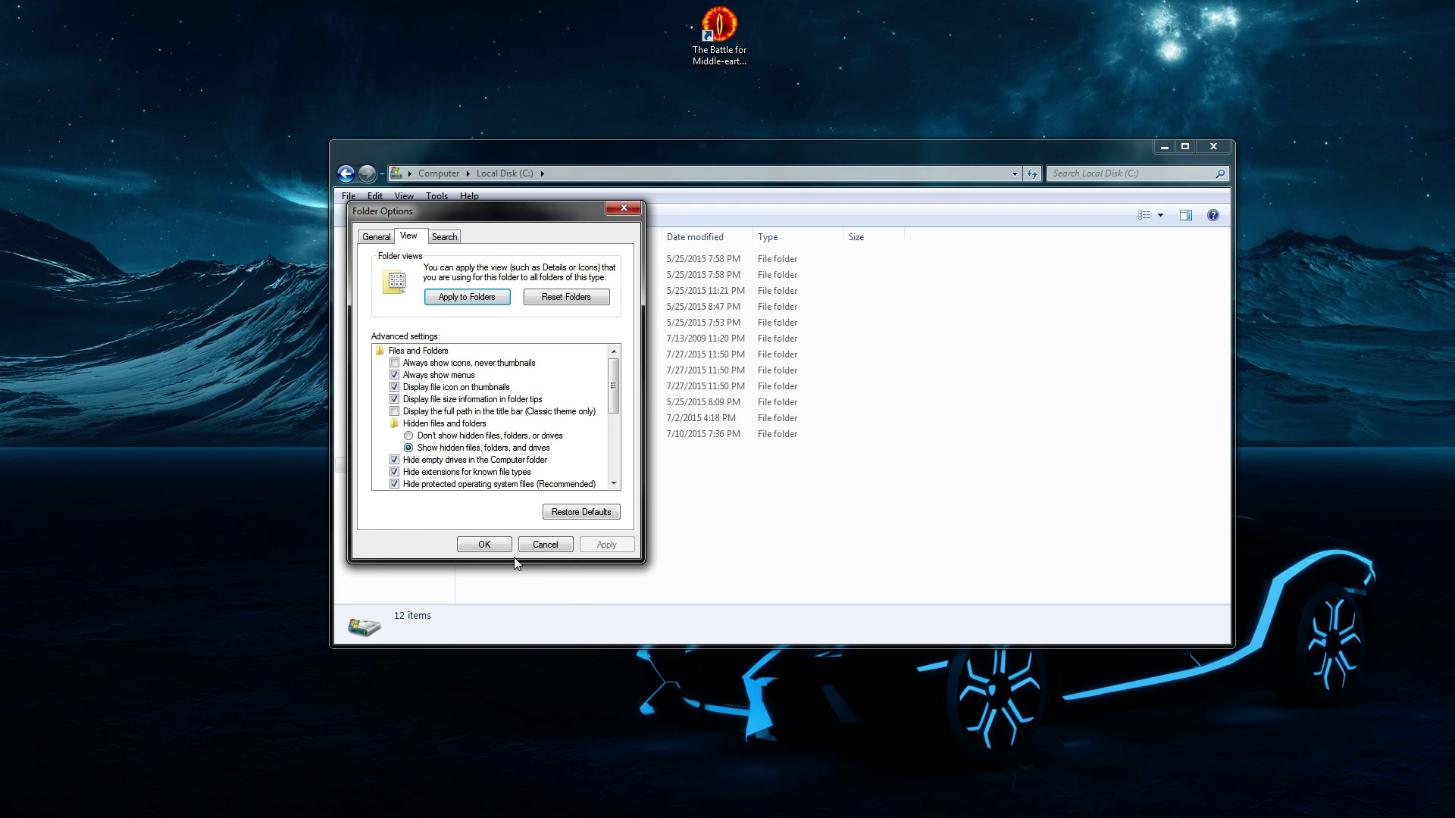
left_click(488, 542)
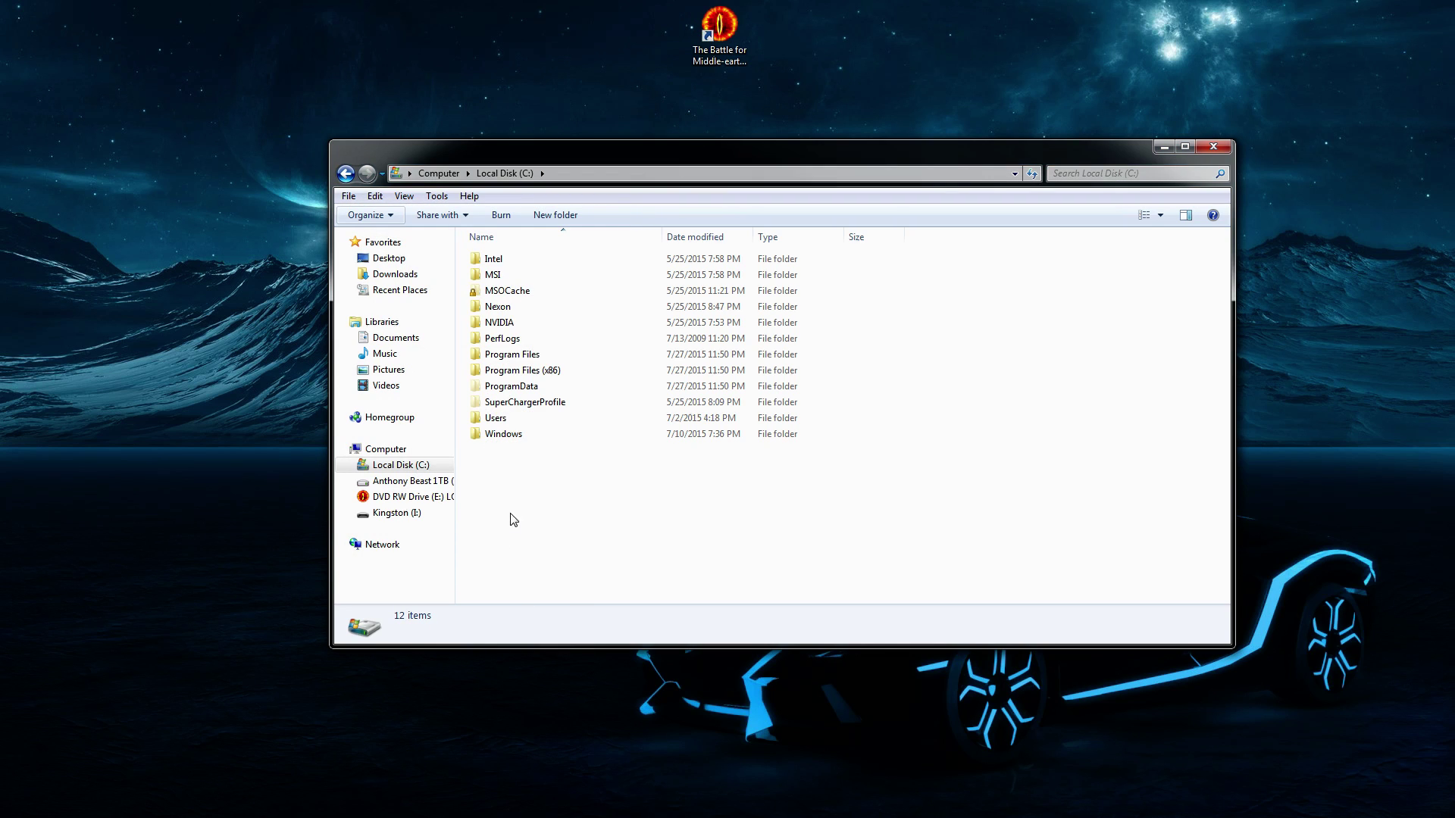
Go through Users, the user folder, AppData and Roaming into My Battle for Middle-earth Files.
double_click(517, 422)
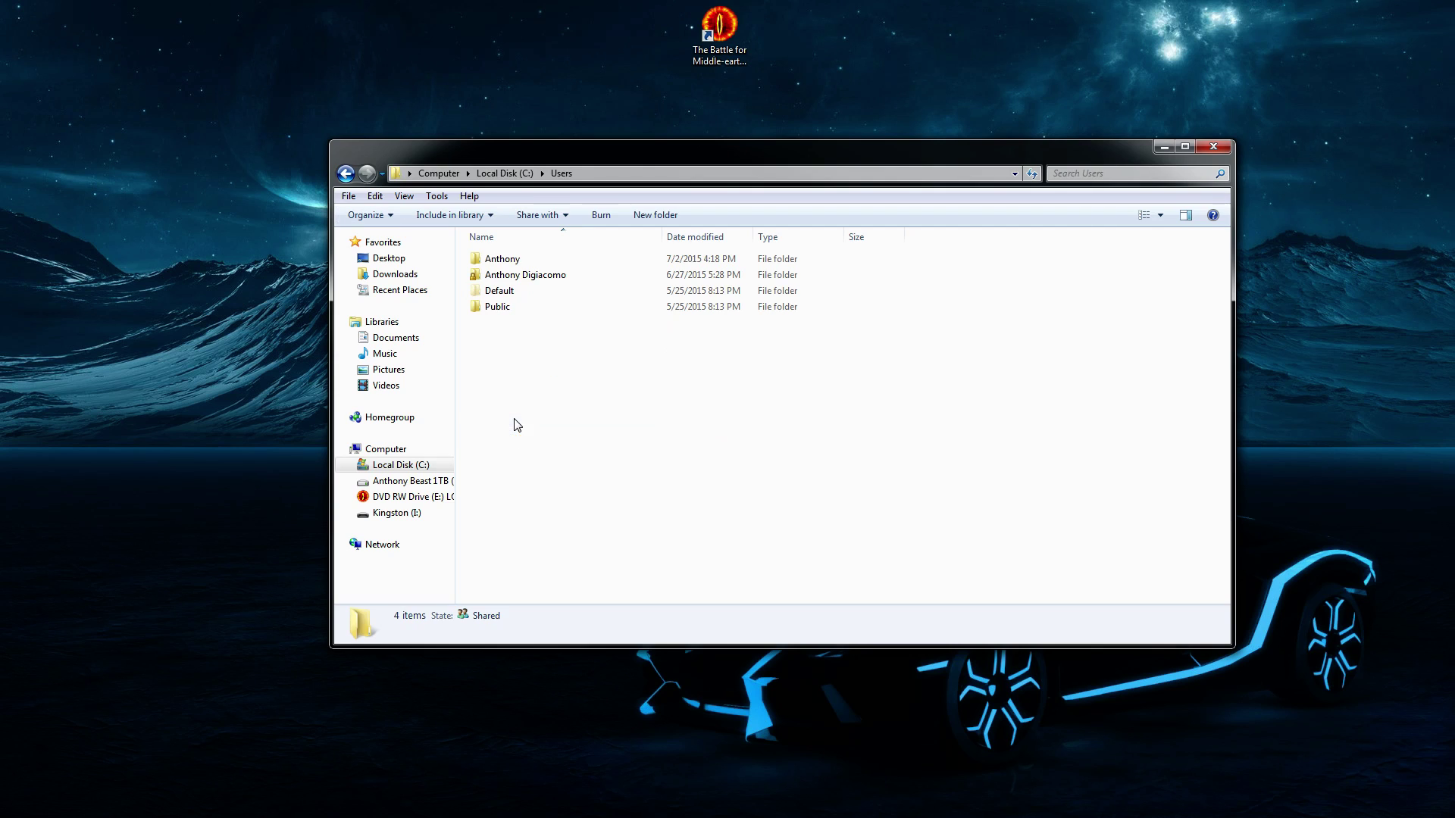
double_click(528, 276)
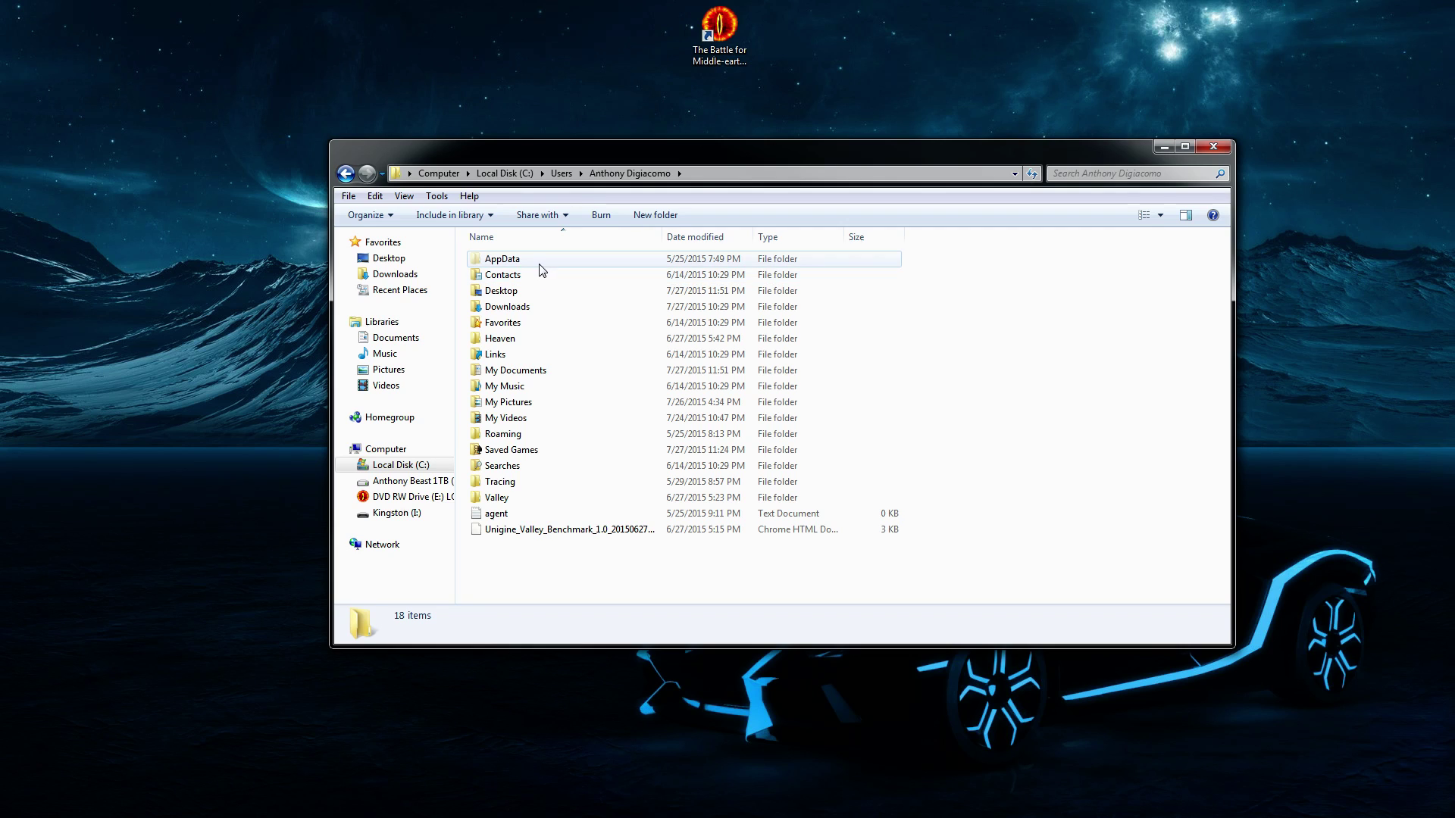
left_click(497, 265)
double_click(497, 265)
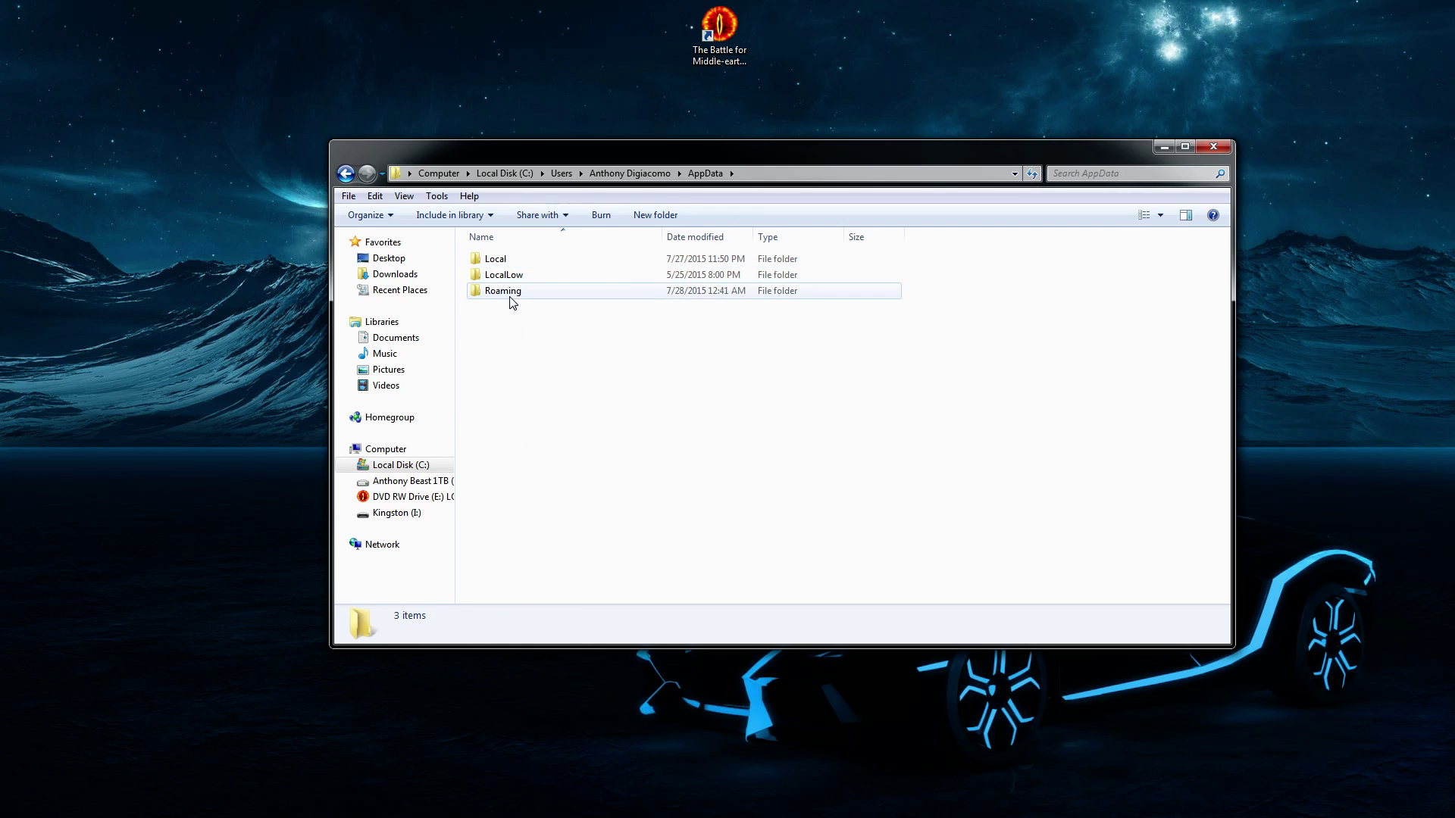
double_click(511, 293)
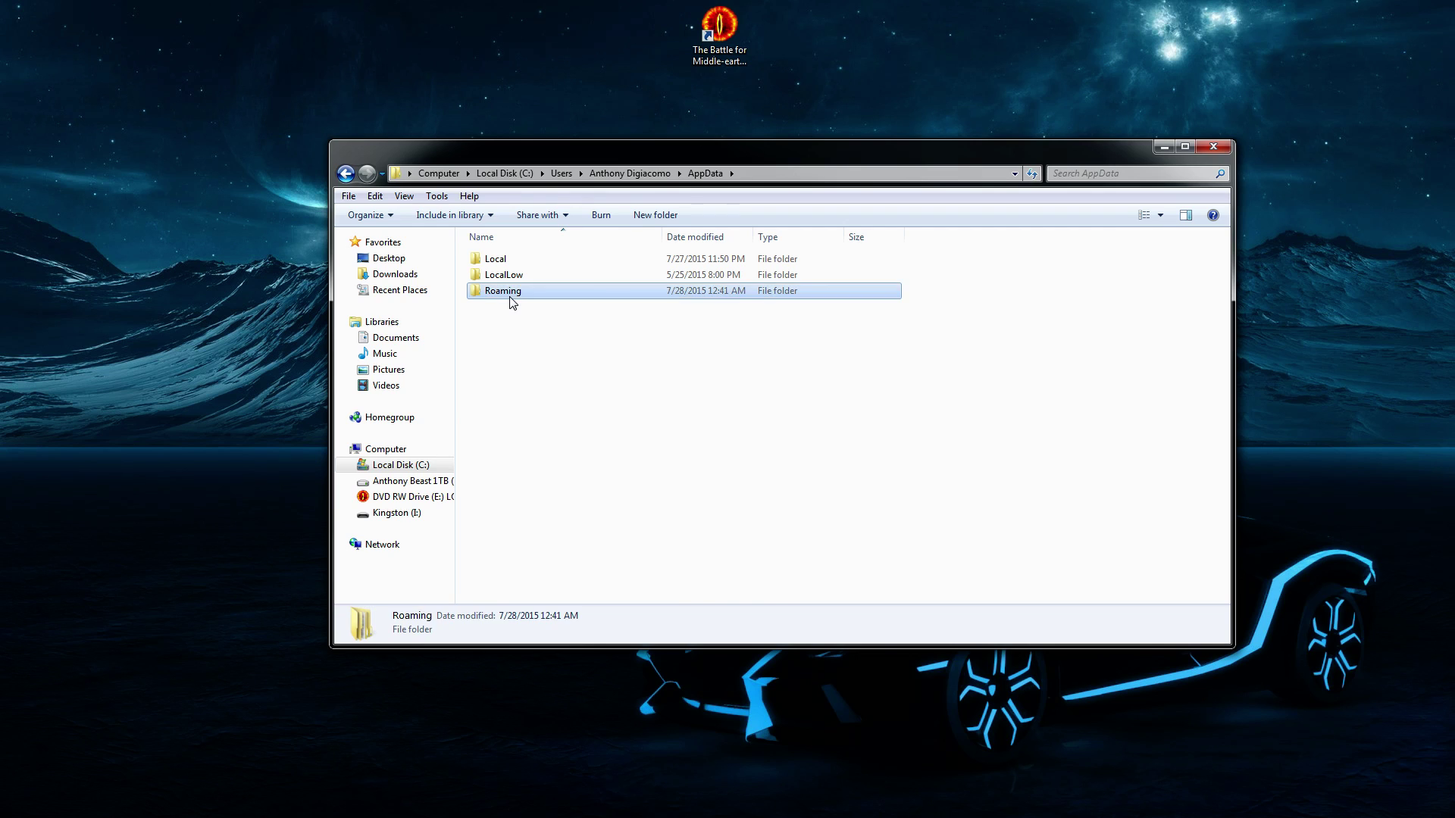
scroll(597, 405, "down", 1)
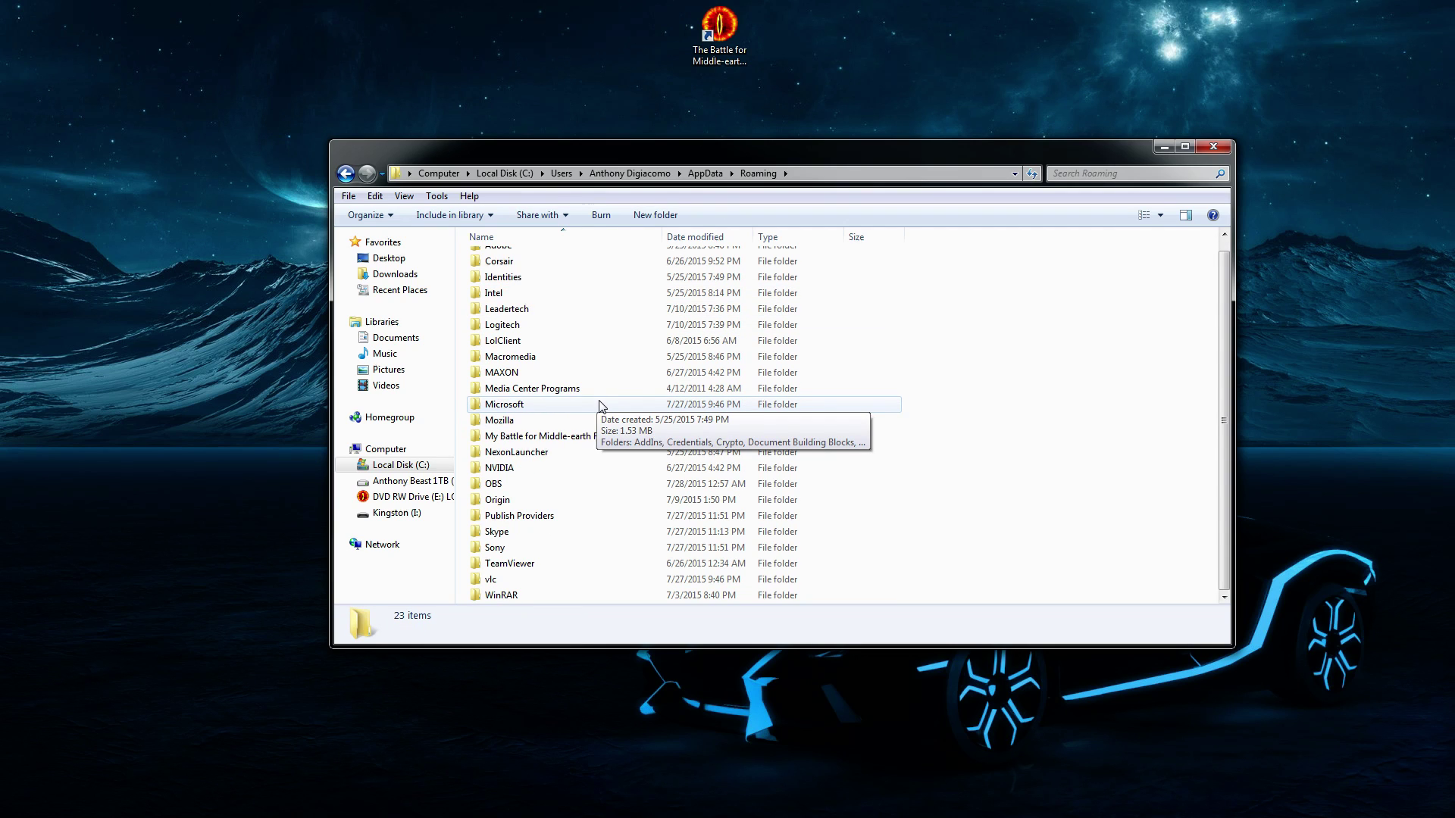
left_click(536, 444)
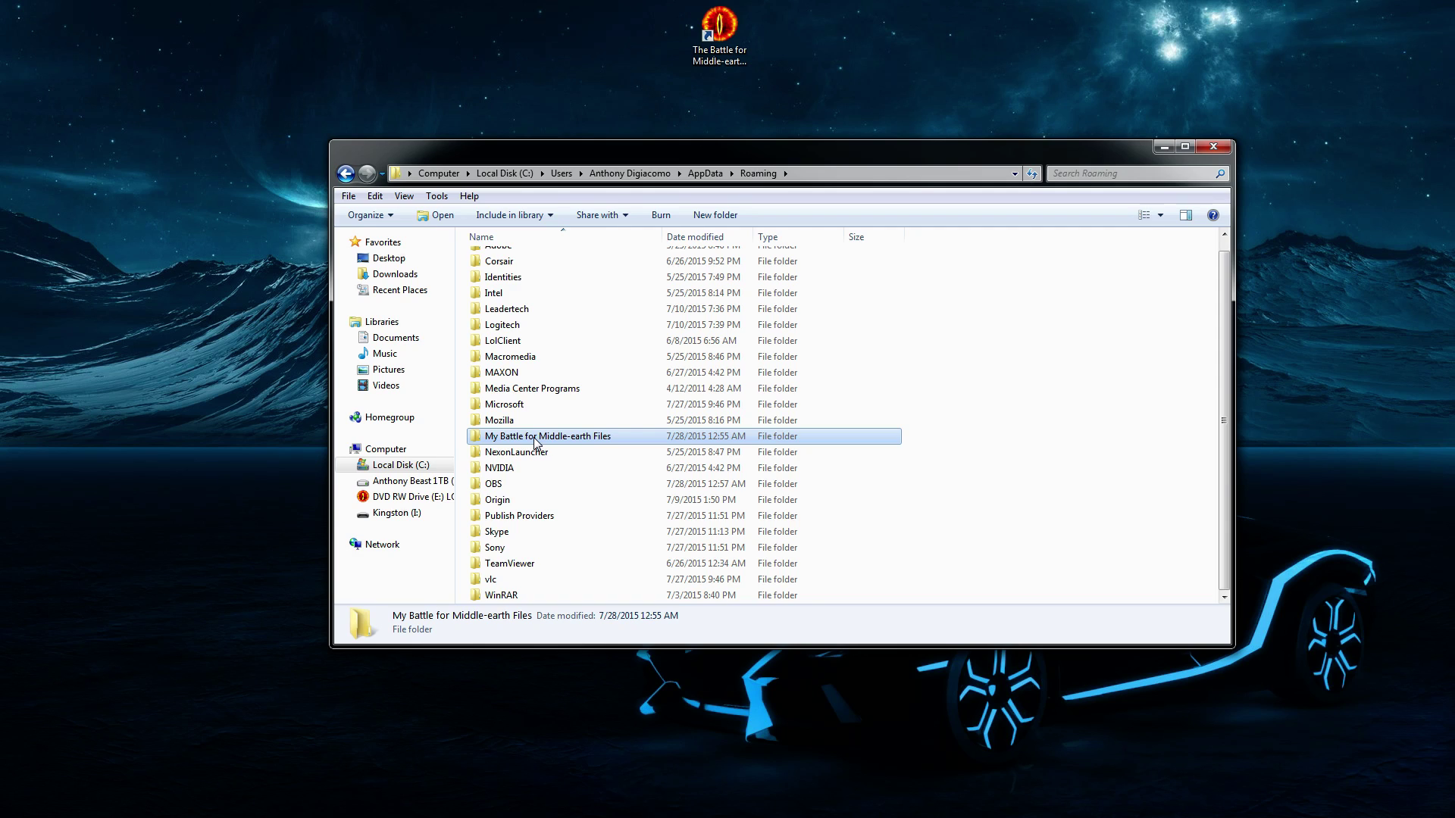
double_click(535, 443)
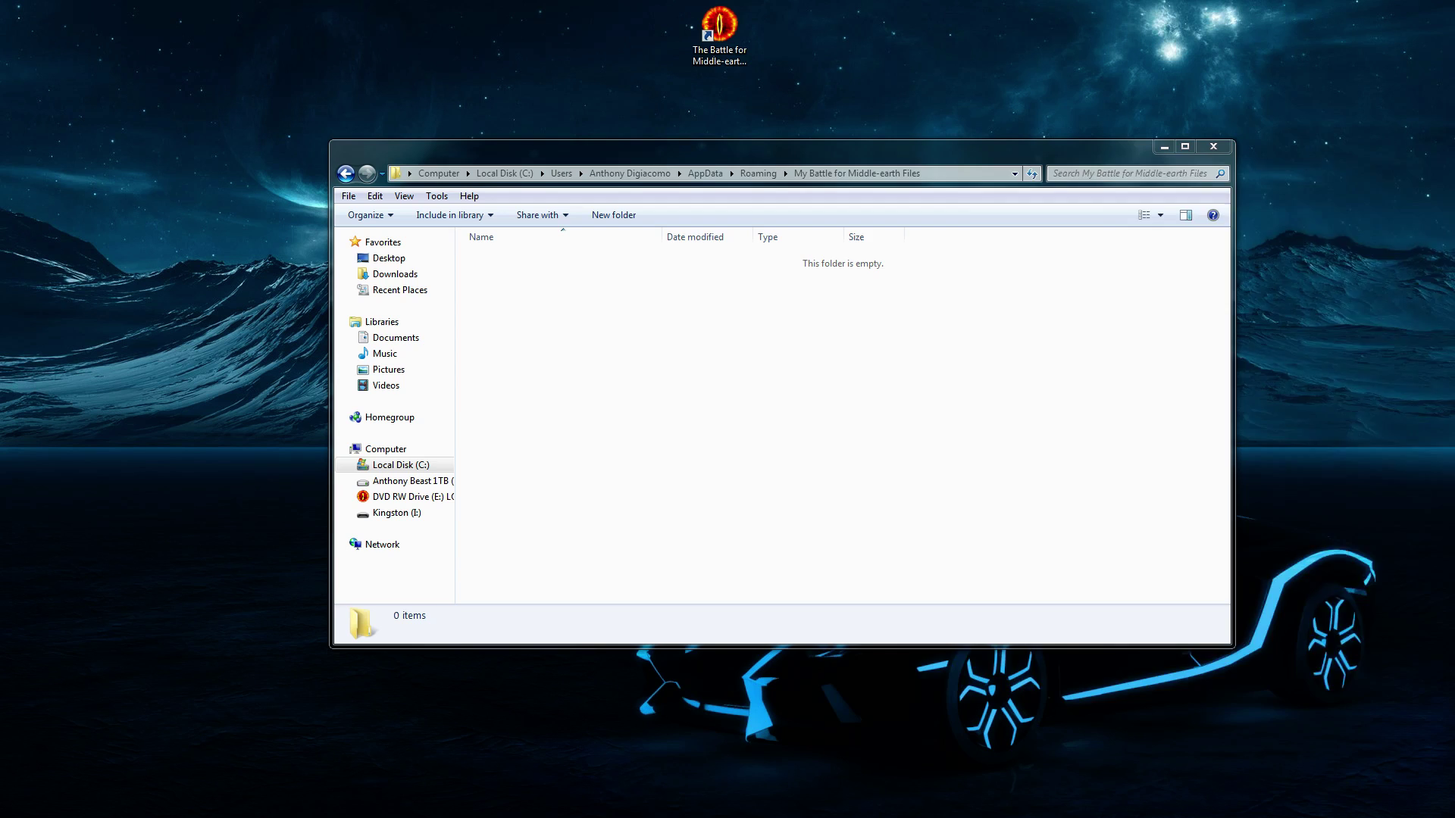
Open the Kingston drive's options file in Notepad, copy all seven settings lines, and close it.
left_click_drag(1454, 213, 849, 130)
double_click(656, 241)
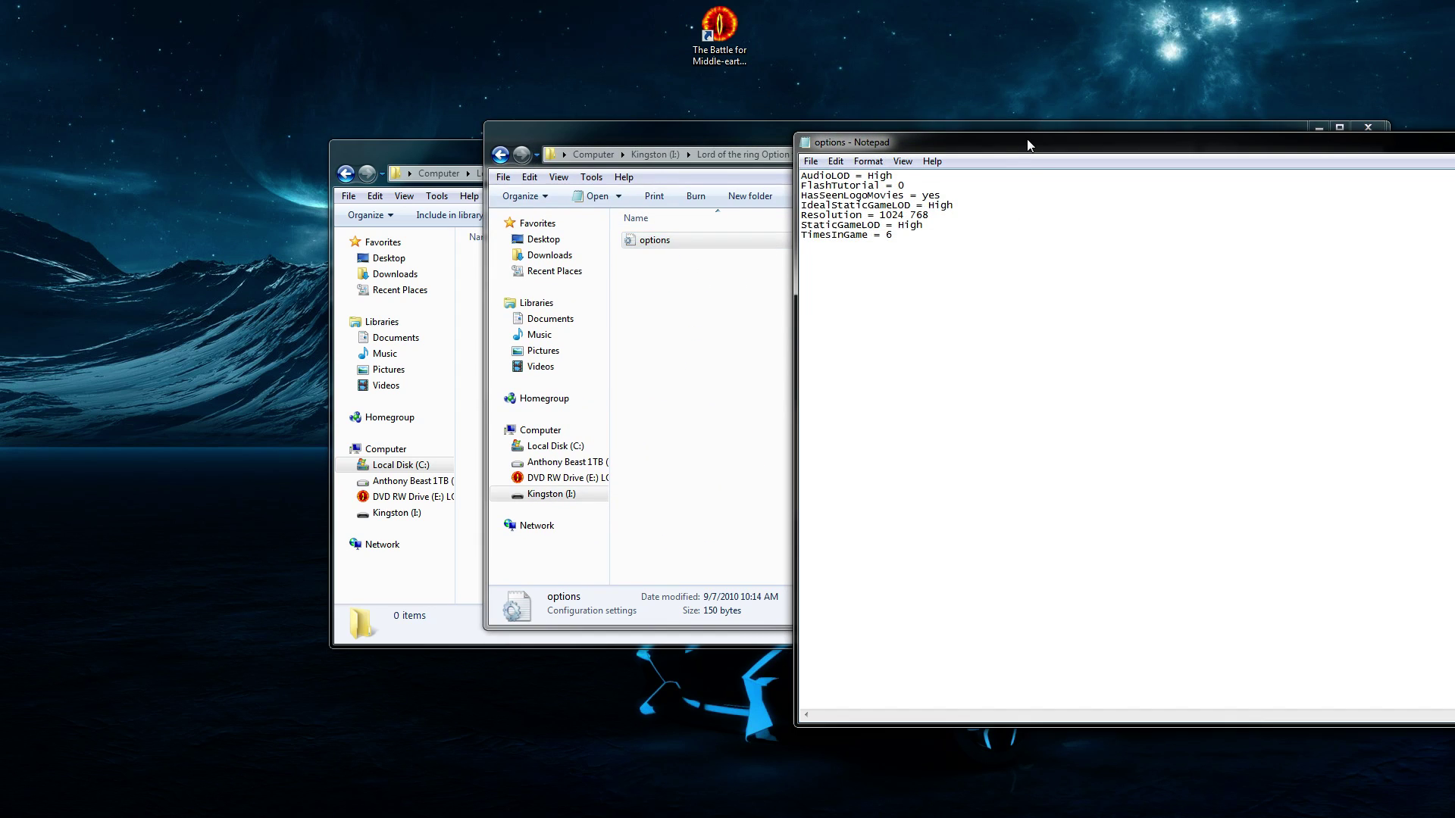
left_click_drag(1026, 138, 507, 117)
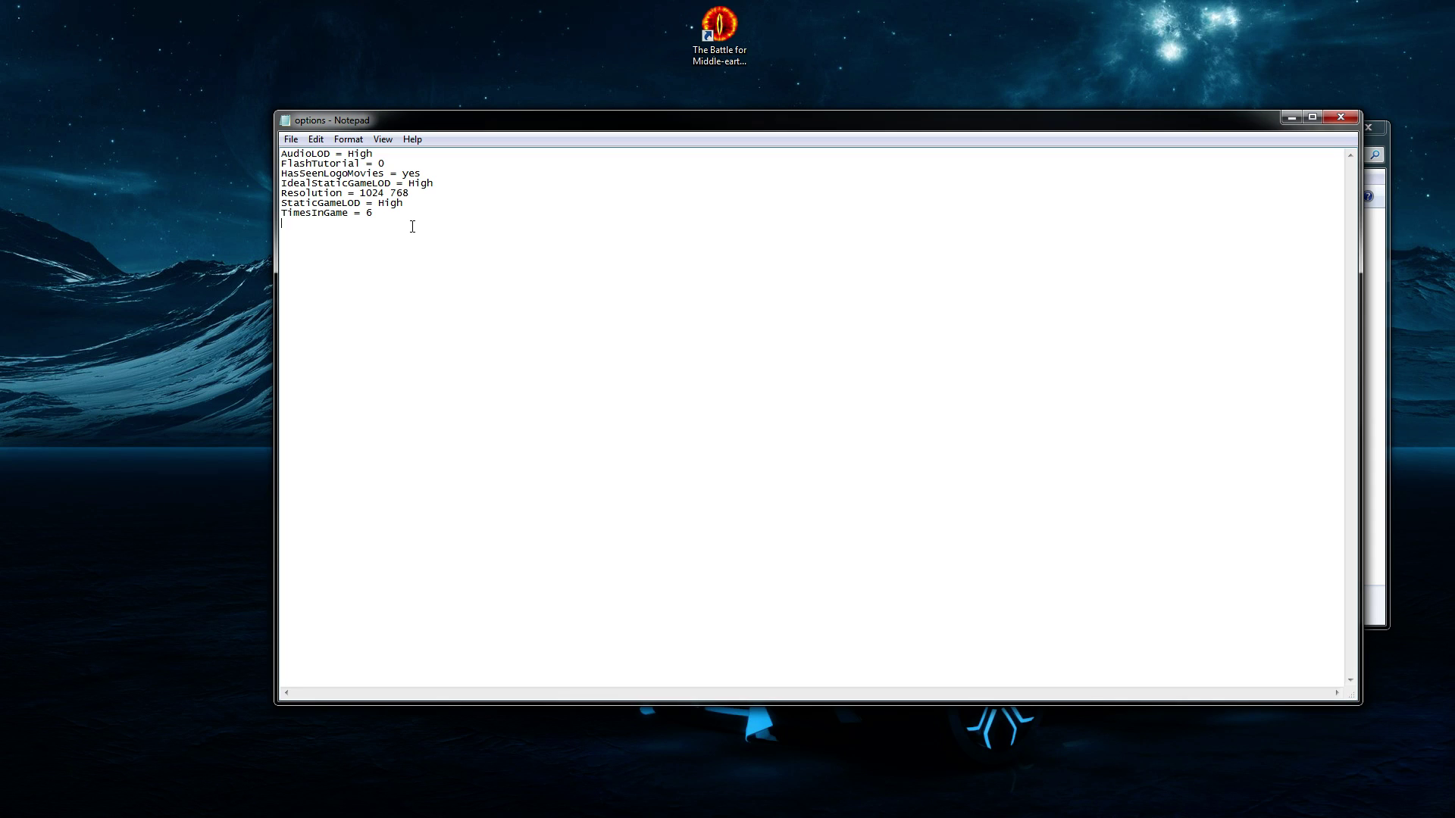
left_click_drag(412, 226, 284, 151)
right_click(325, 179)
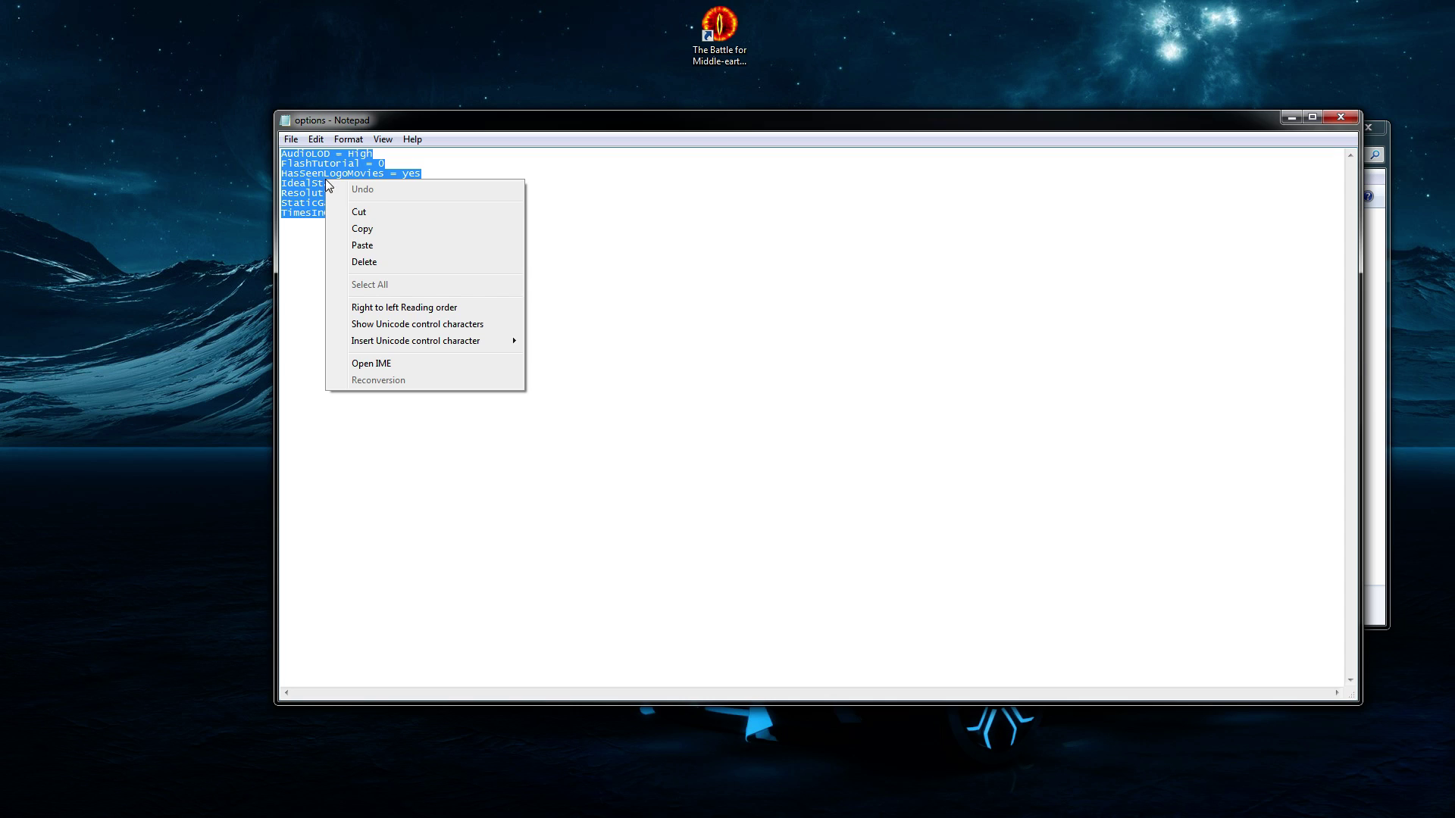
left_click(380, 230)
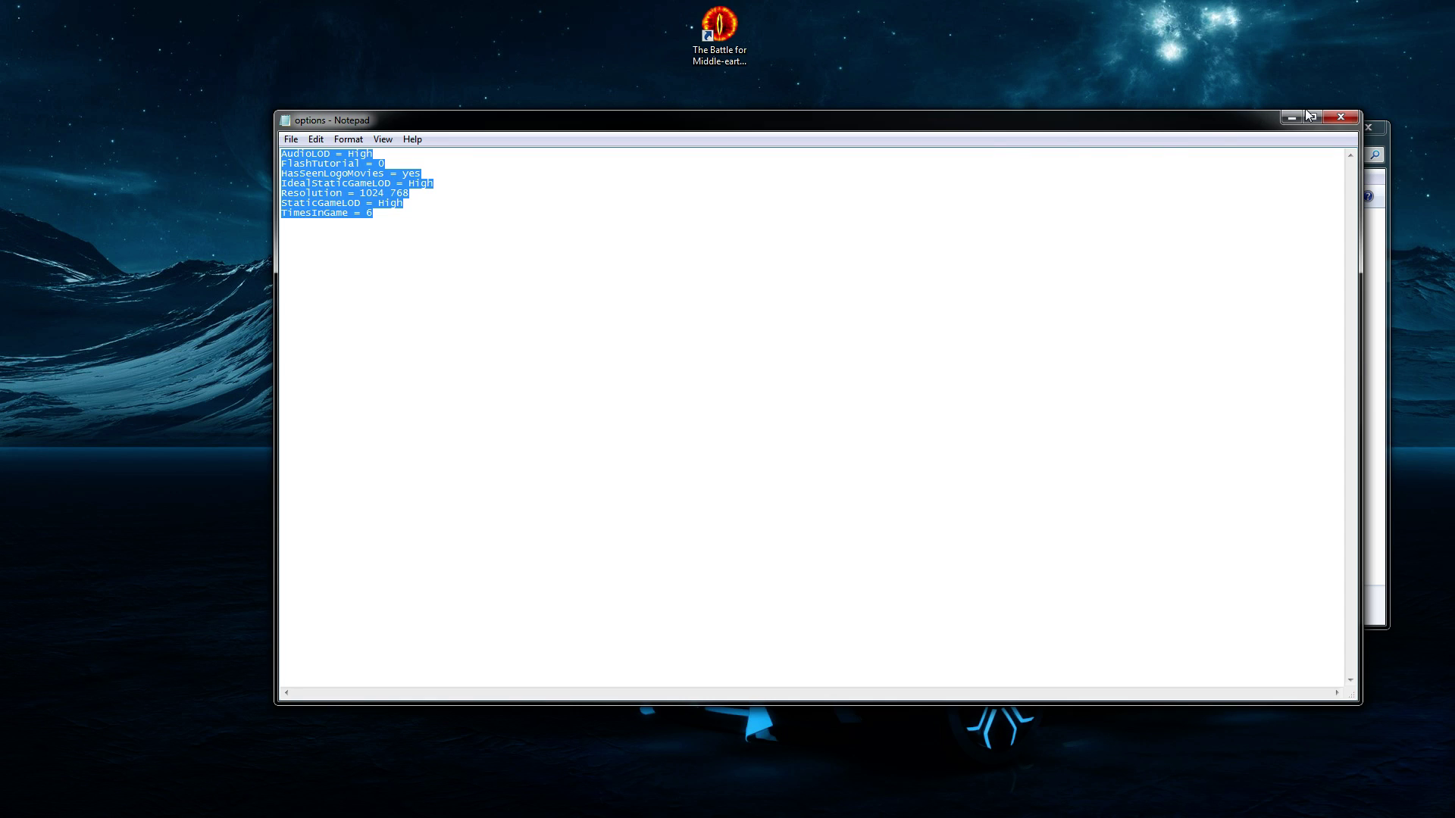
left_click(1338, 116)
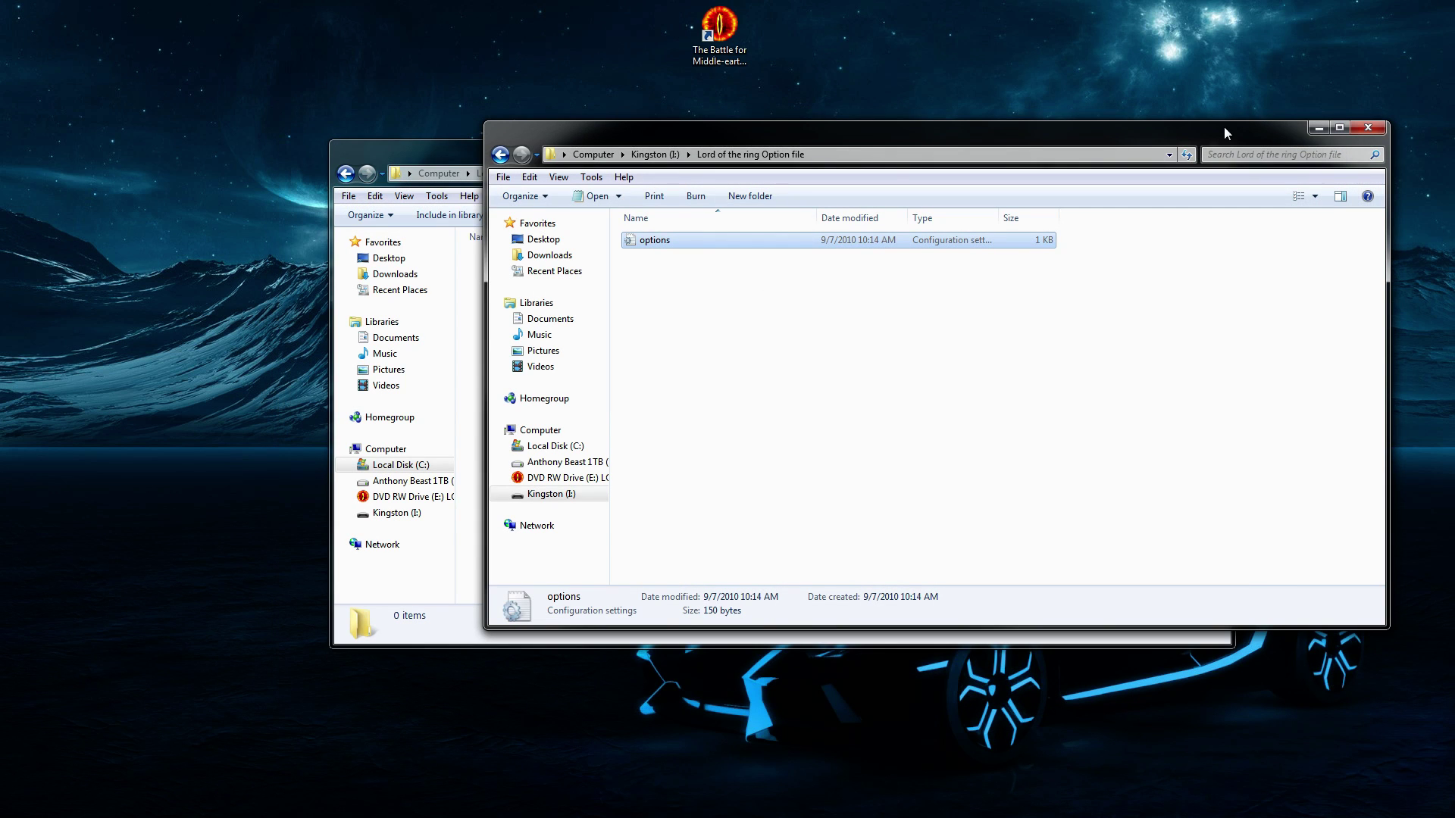
Close the Kingston window and add a New Text Document to the game files folder.
left_click(1368, 127)
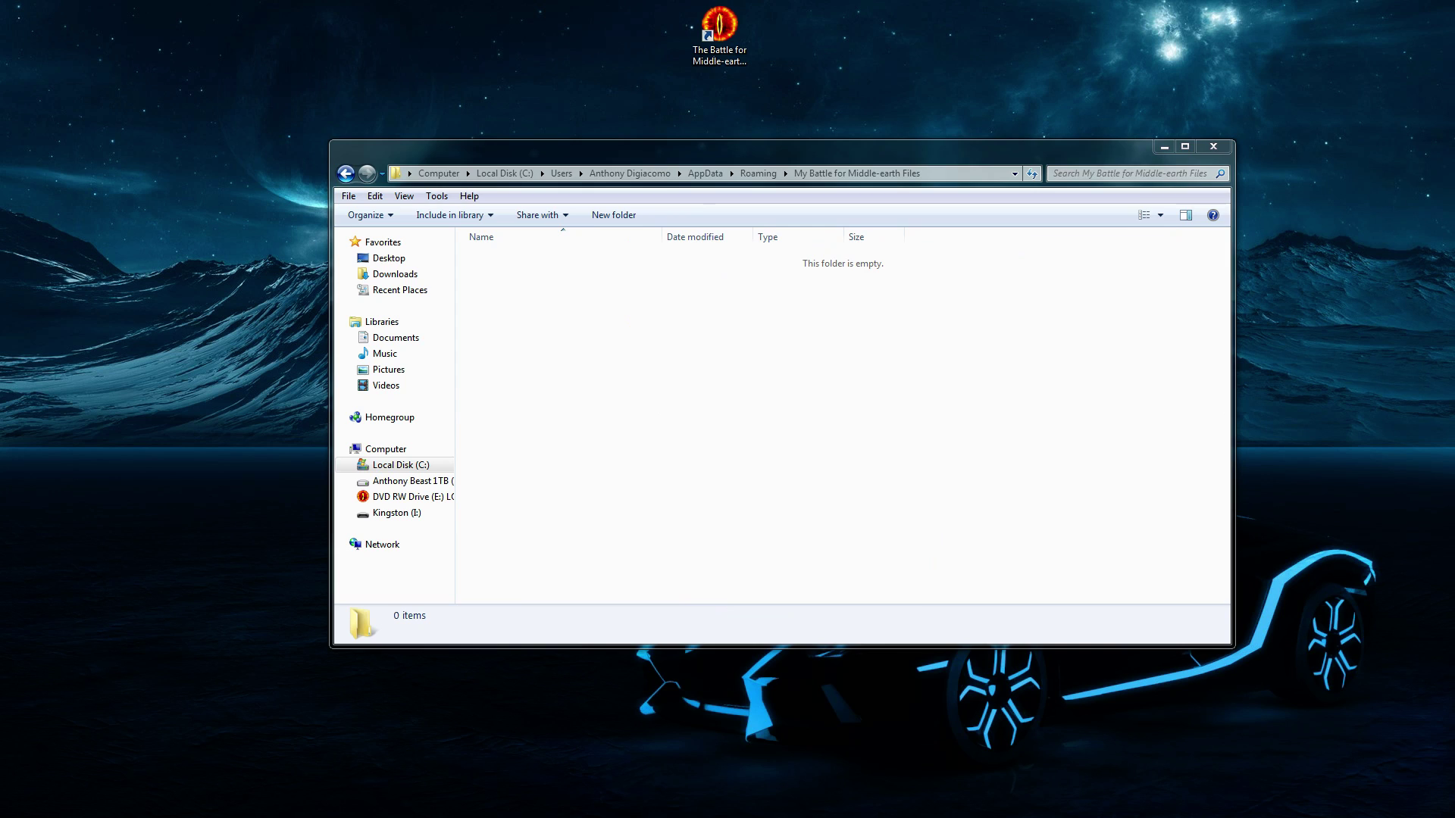
left_click(784, 377)
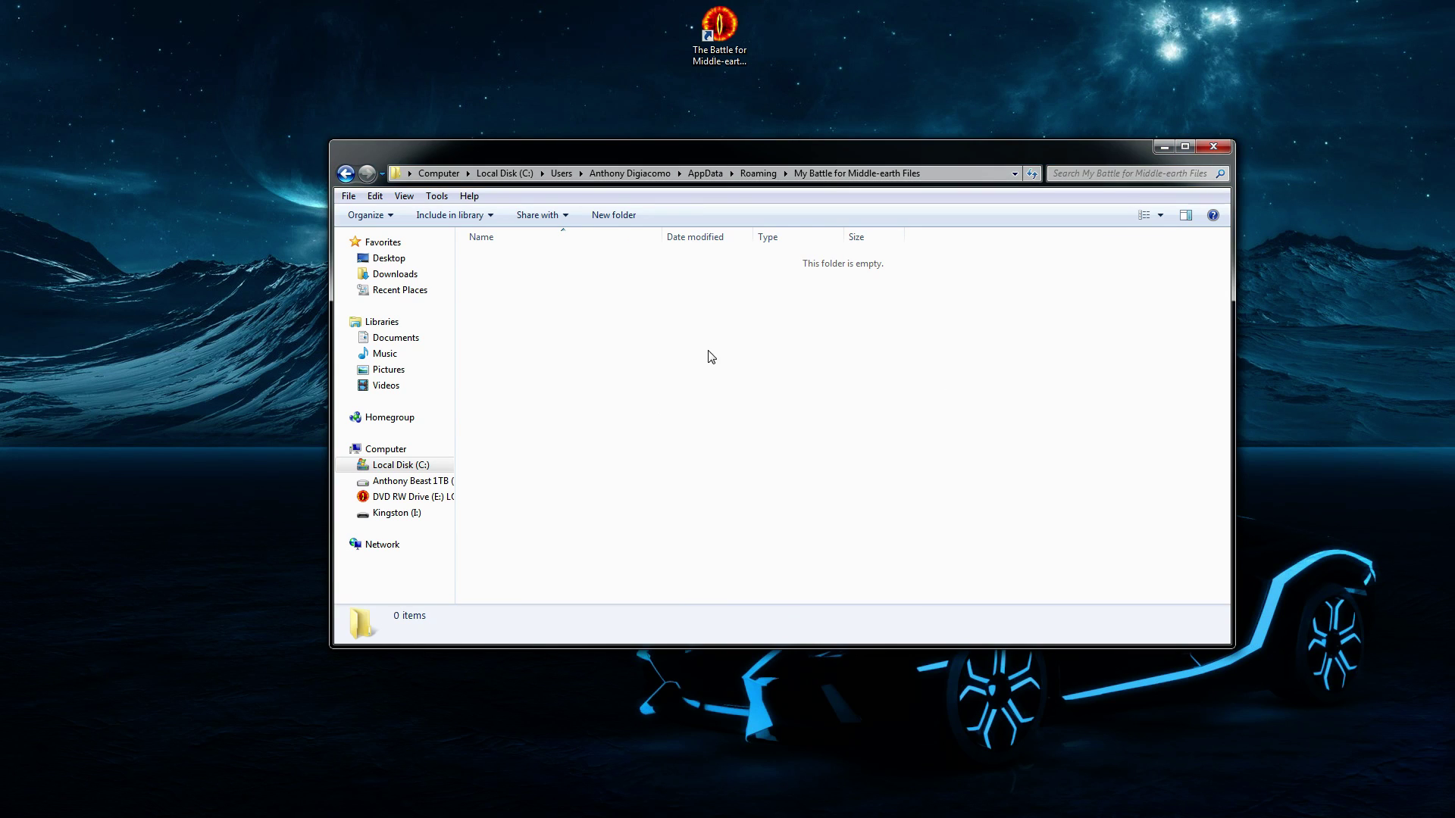
right_click(539, 330)
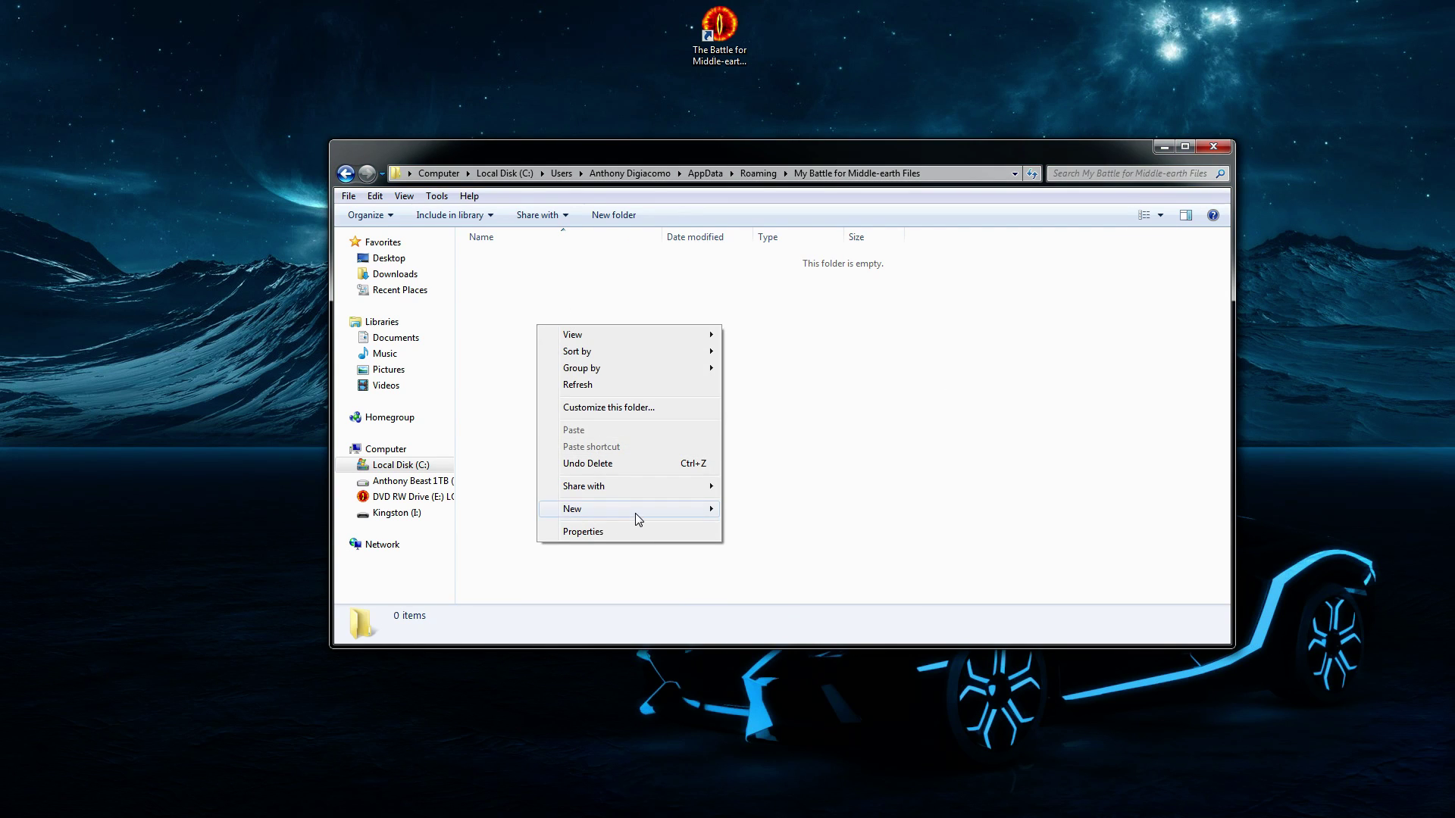
mouse_move(636, 514)
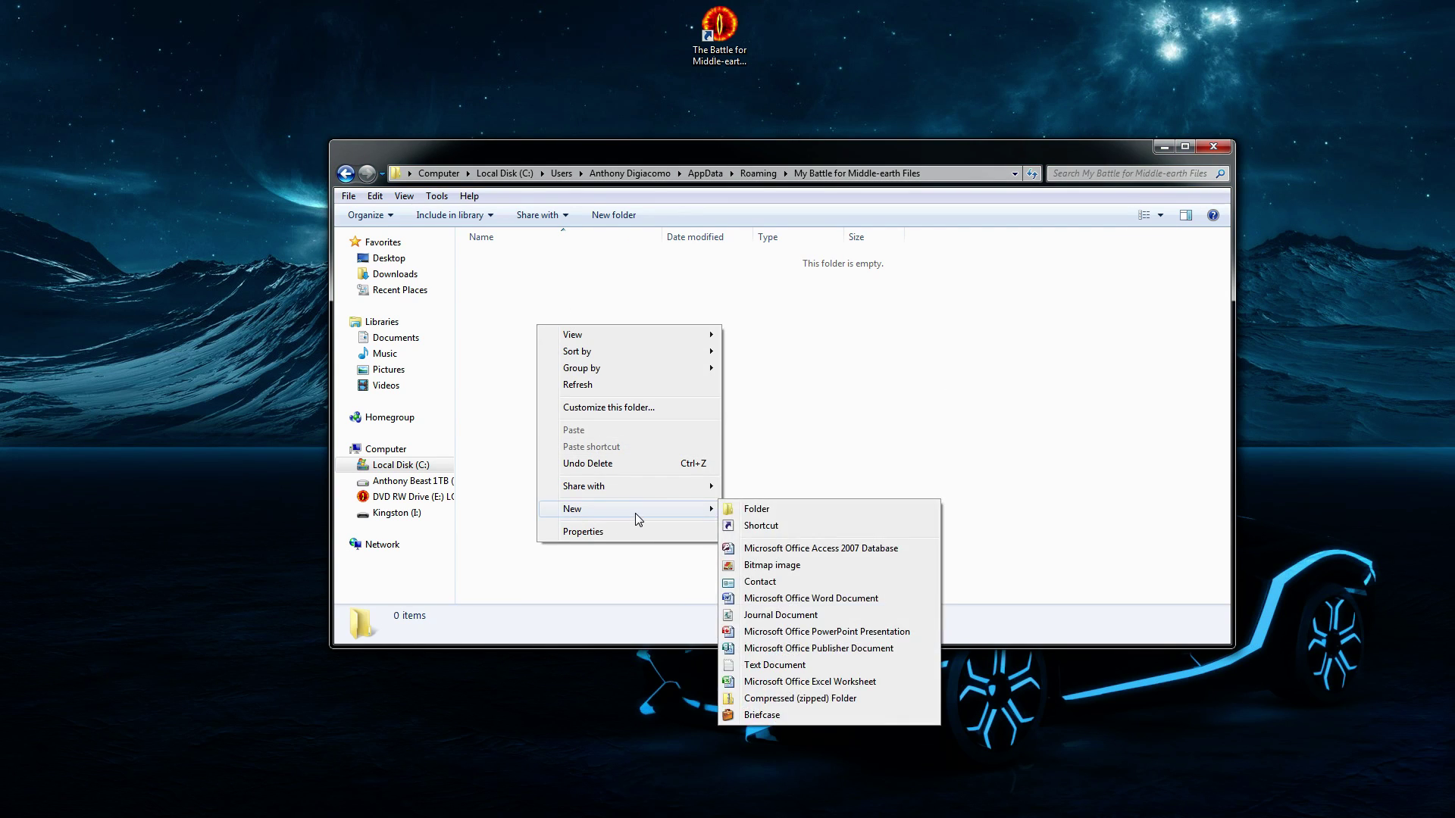
left_click(794, 667)
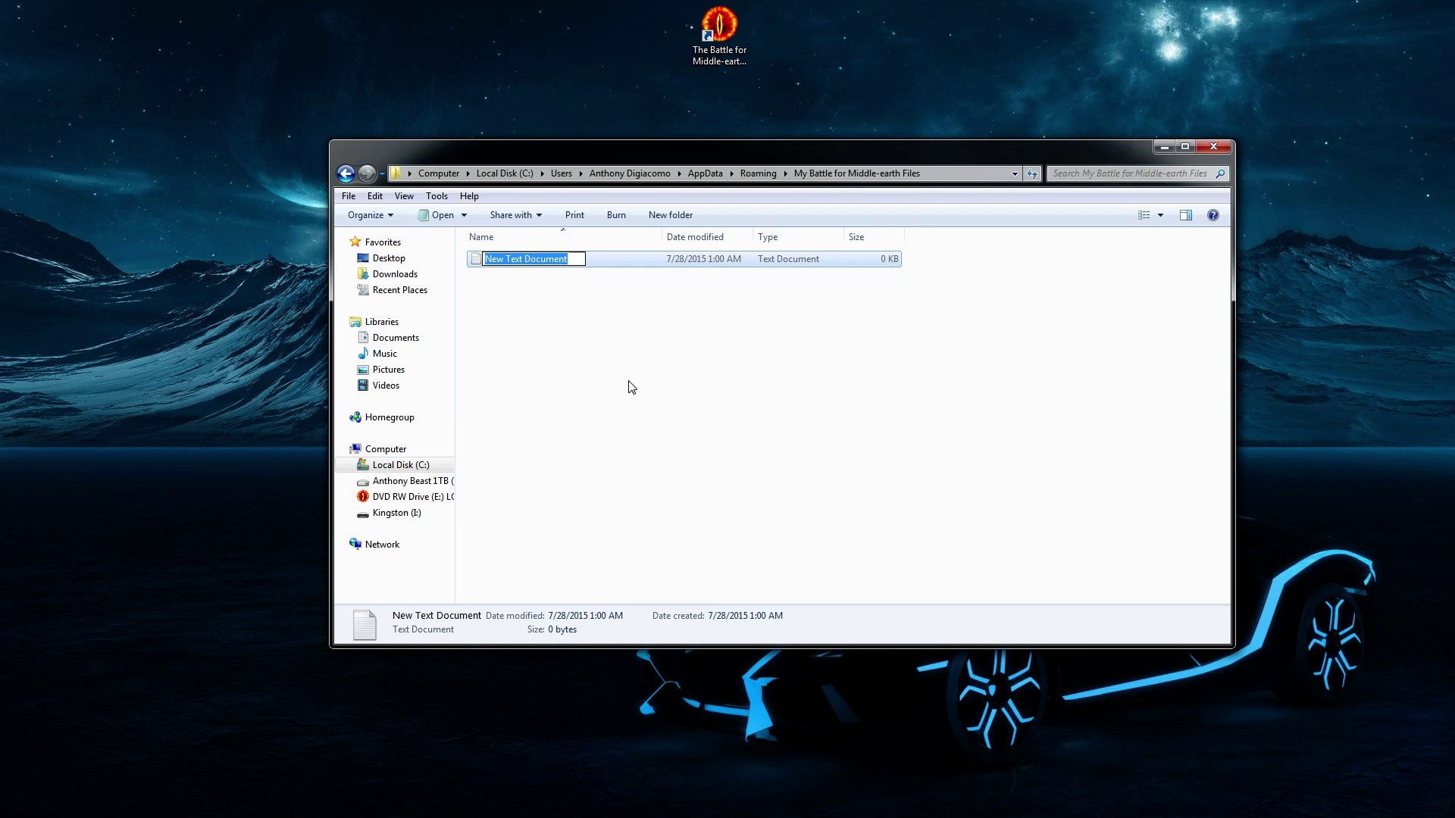
key("Return")
Paste the seven copied settings lines, including Resolution = 1024 768, into New Text Document.
double_click(575, 261)
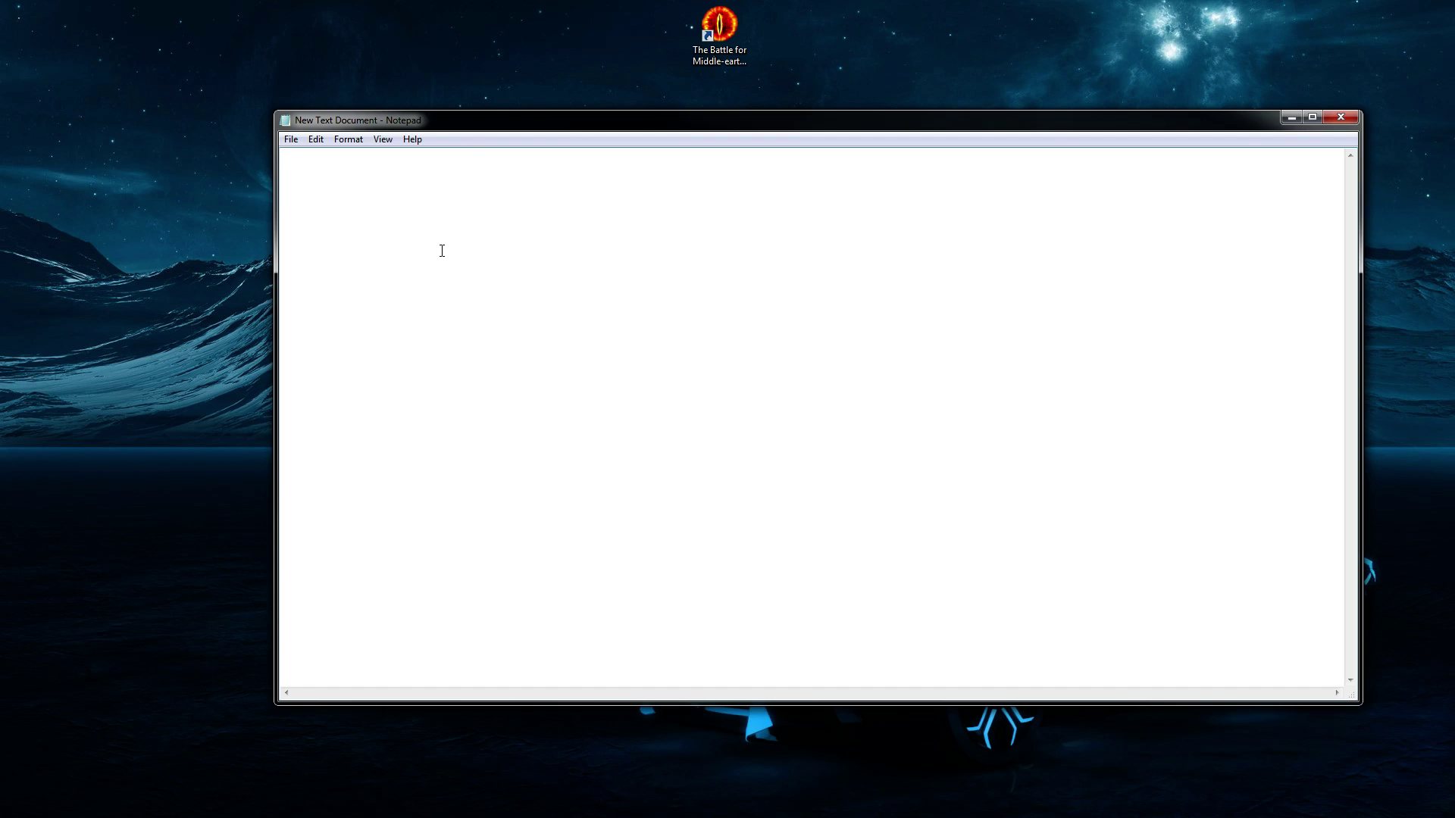
right_click(363, 183)
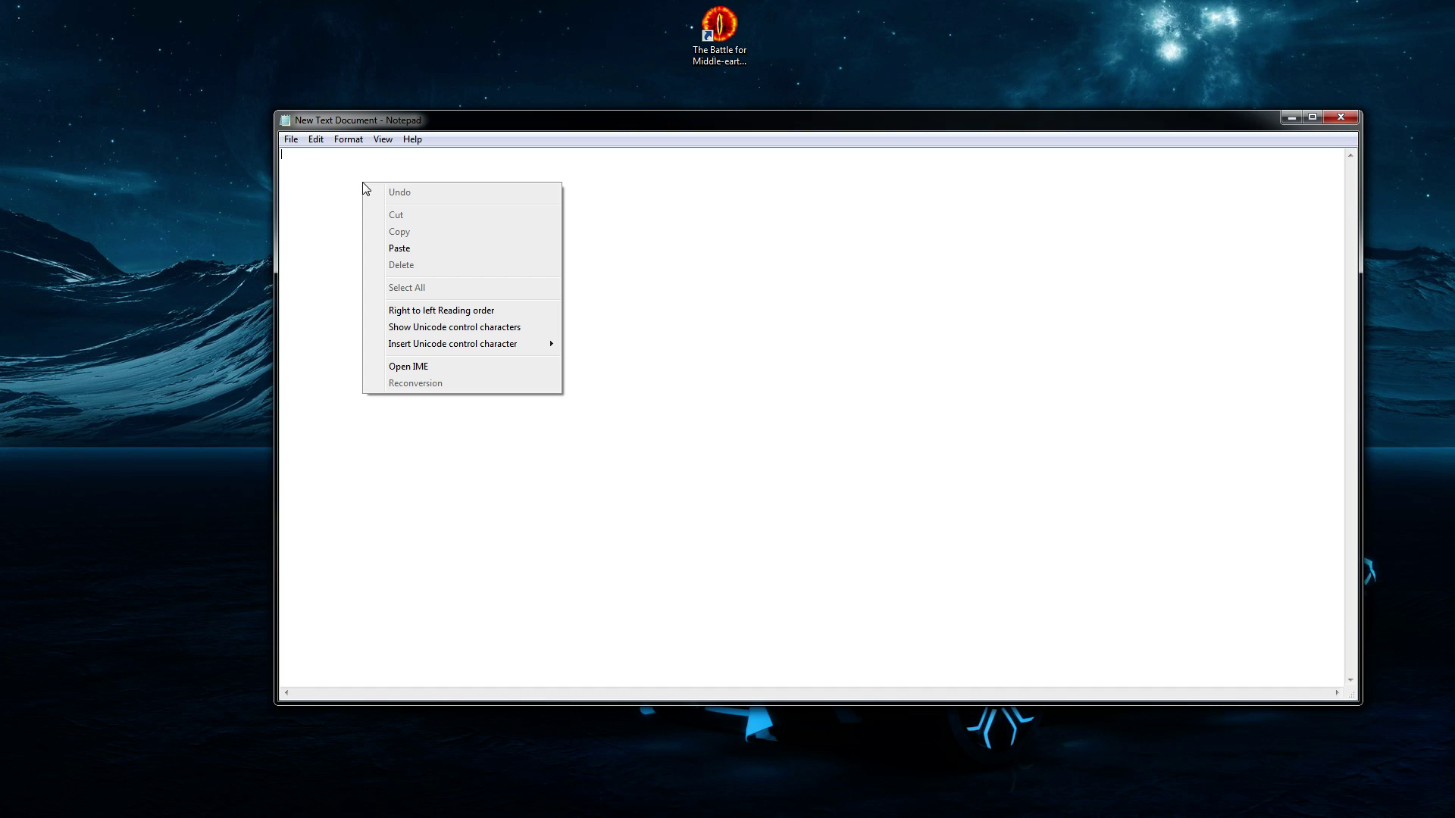
left_click(425, 248)
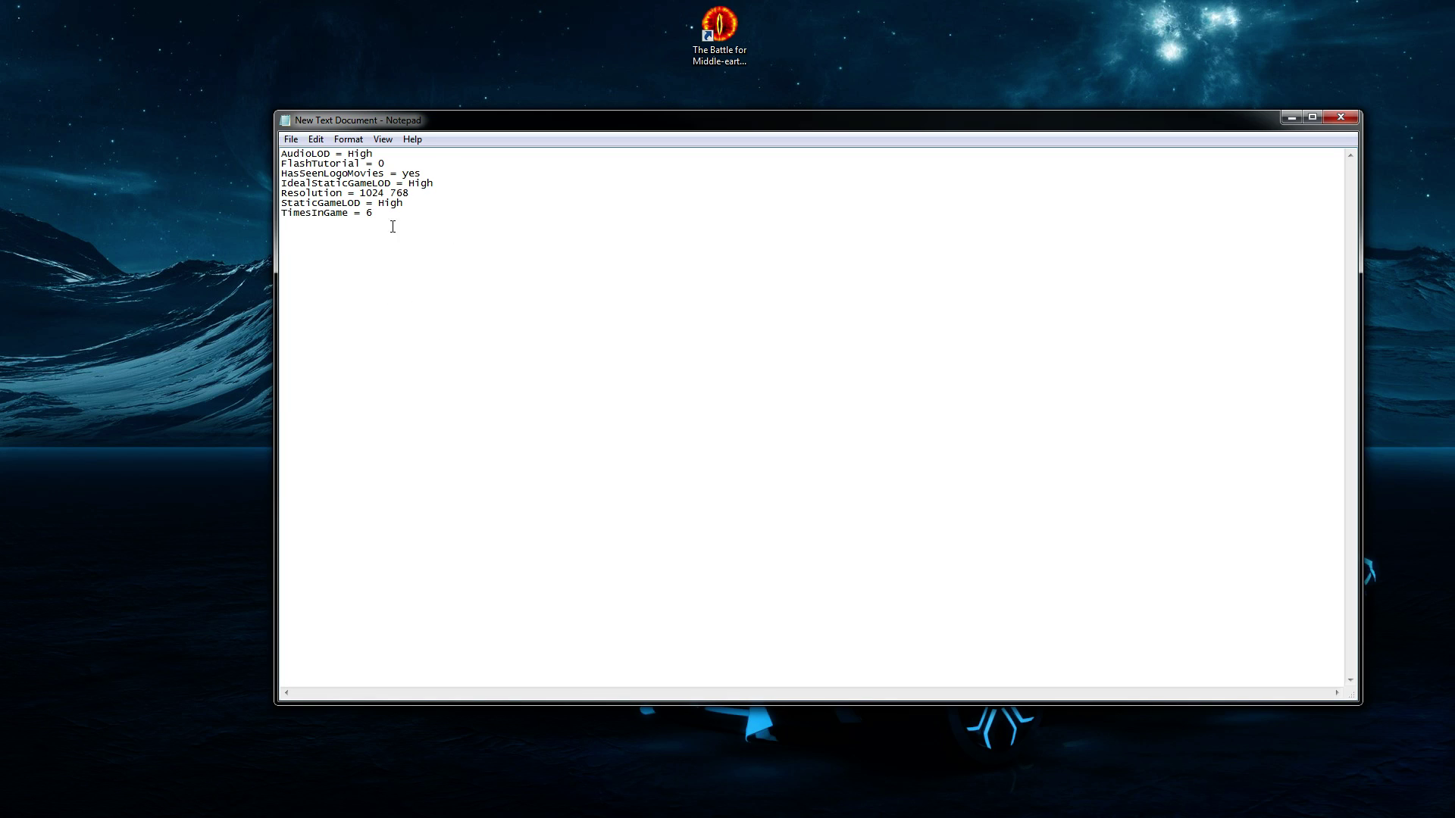
left_click(367, 194)
Check in Screen Resolution that main display 2 runs at 1920 × 1080, then return to Notepad.
right_click(133, 266)
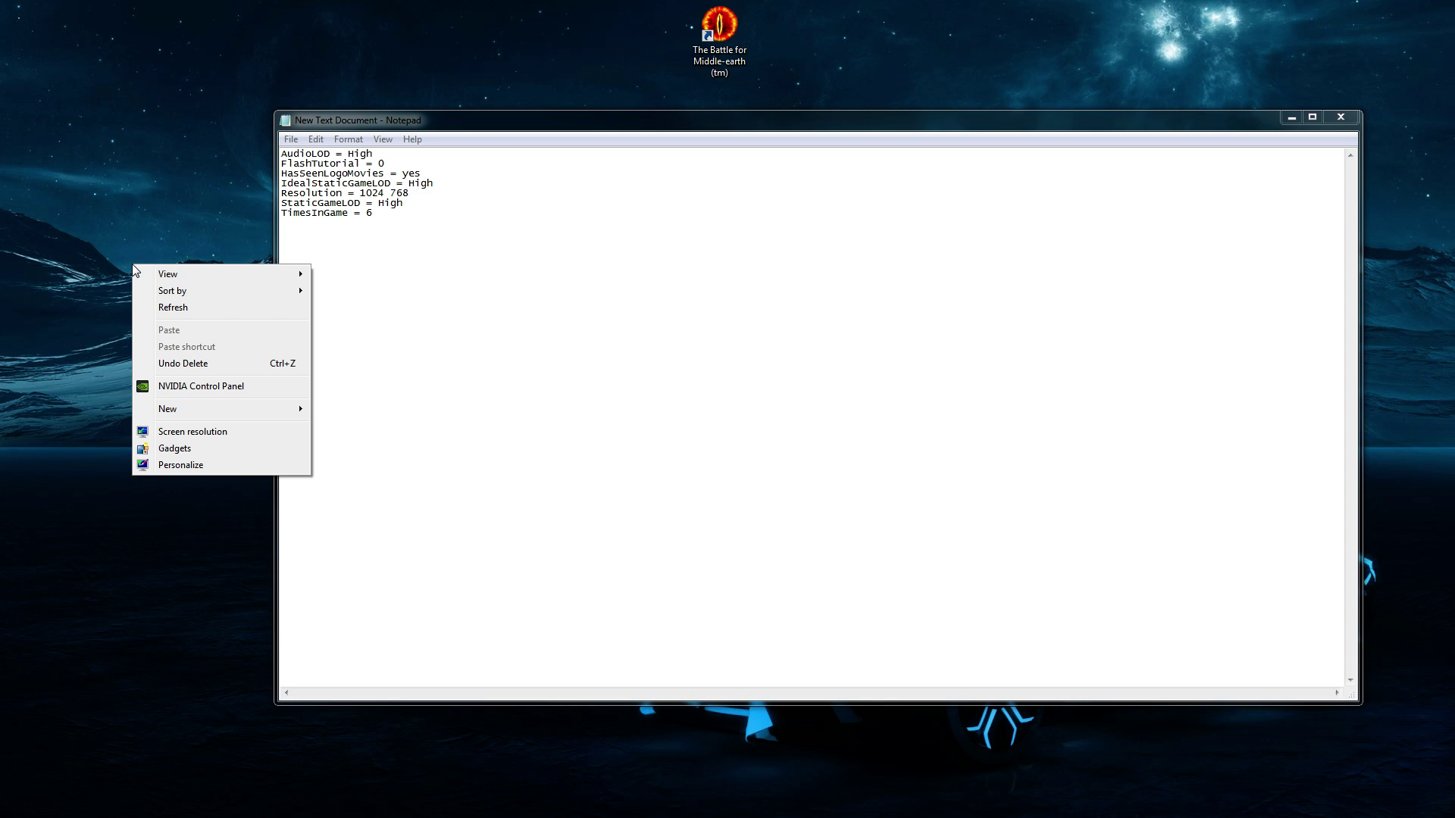
left_click(202, 431)
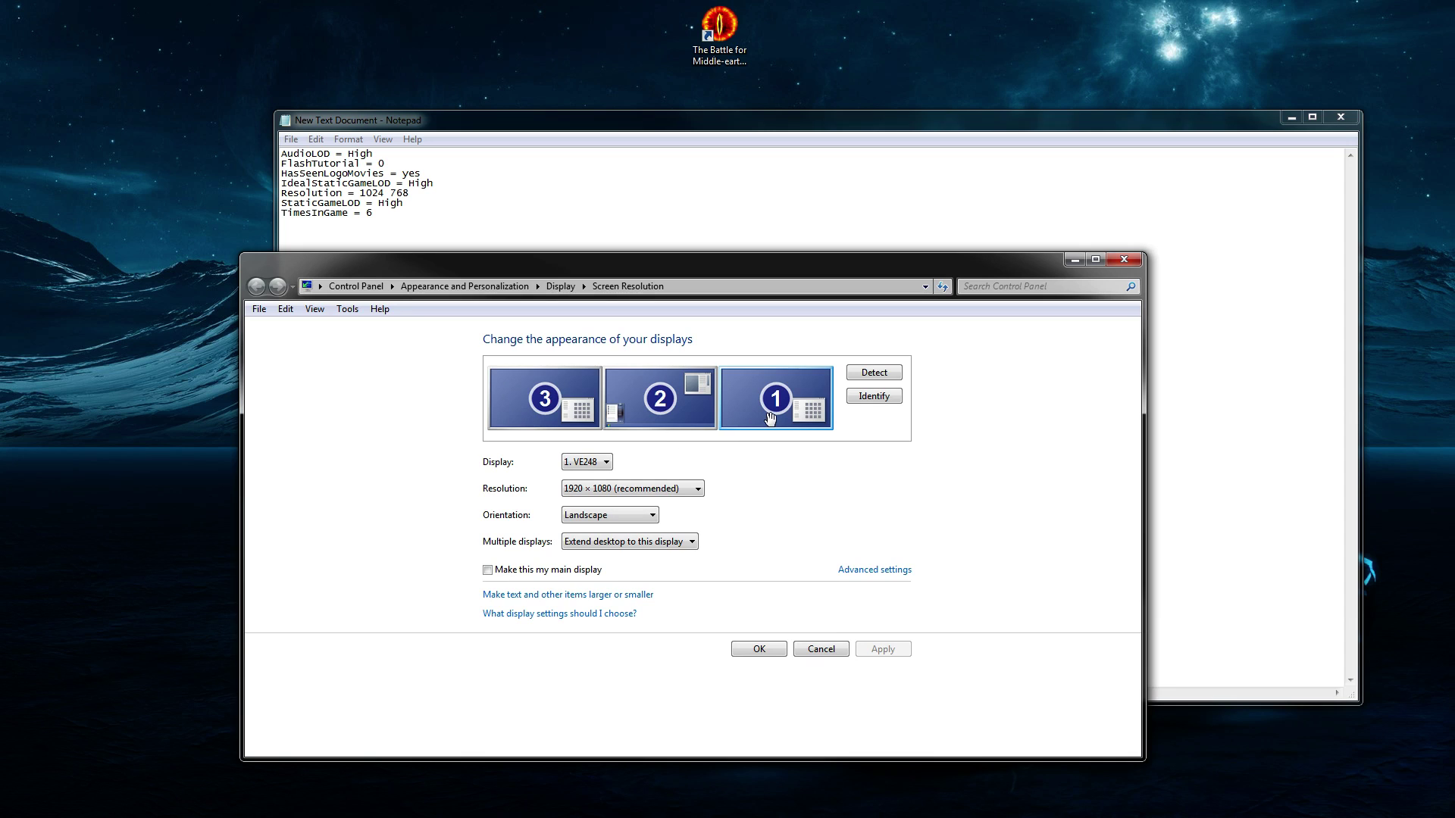
left_click(670, 401)
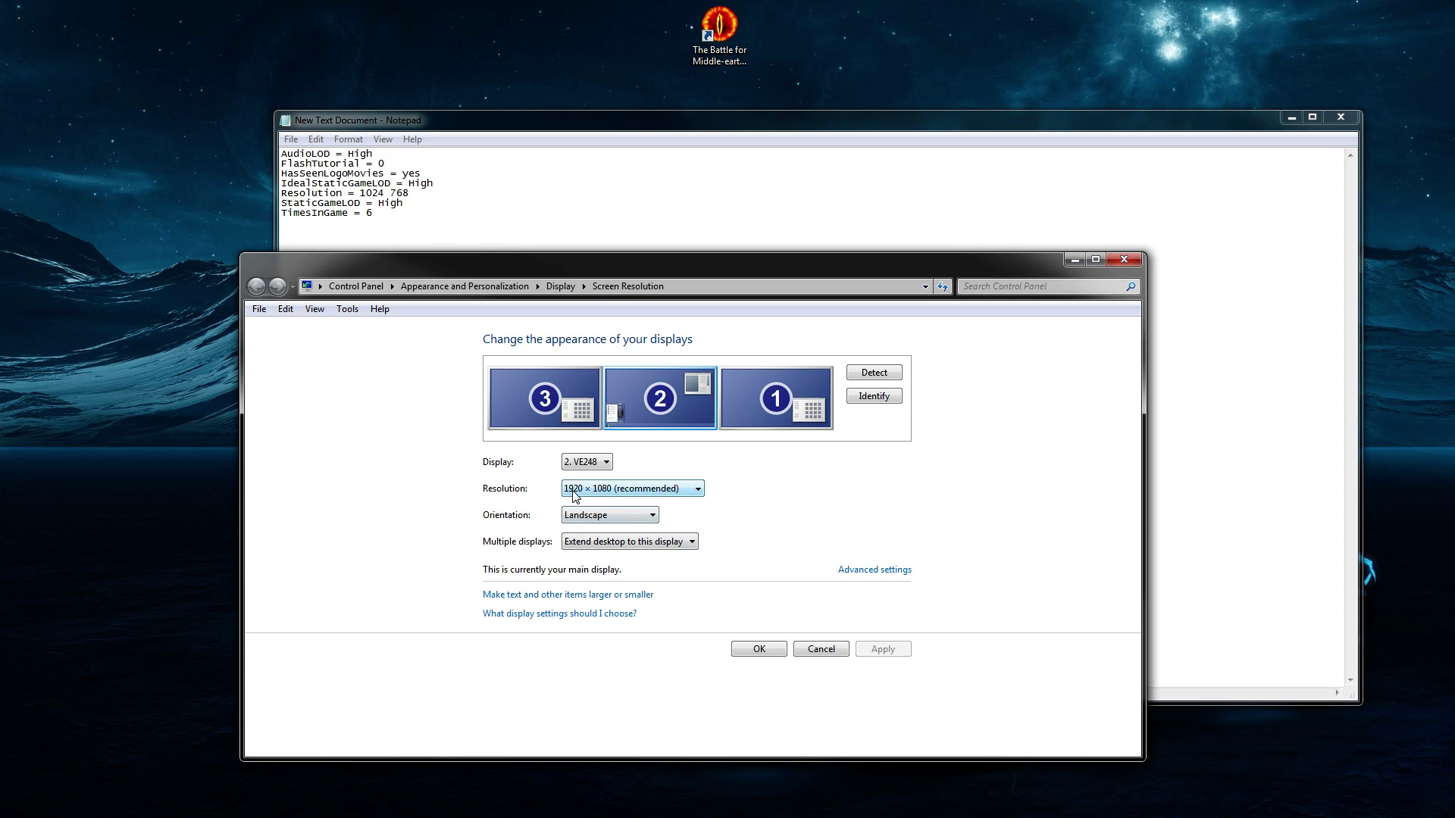
left_click_drag(656, 264, 563, 310)
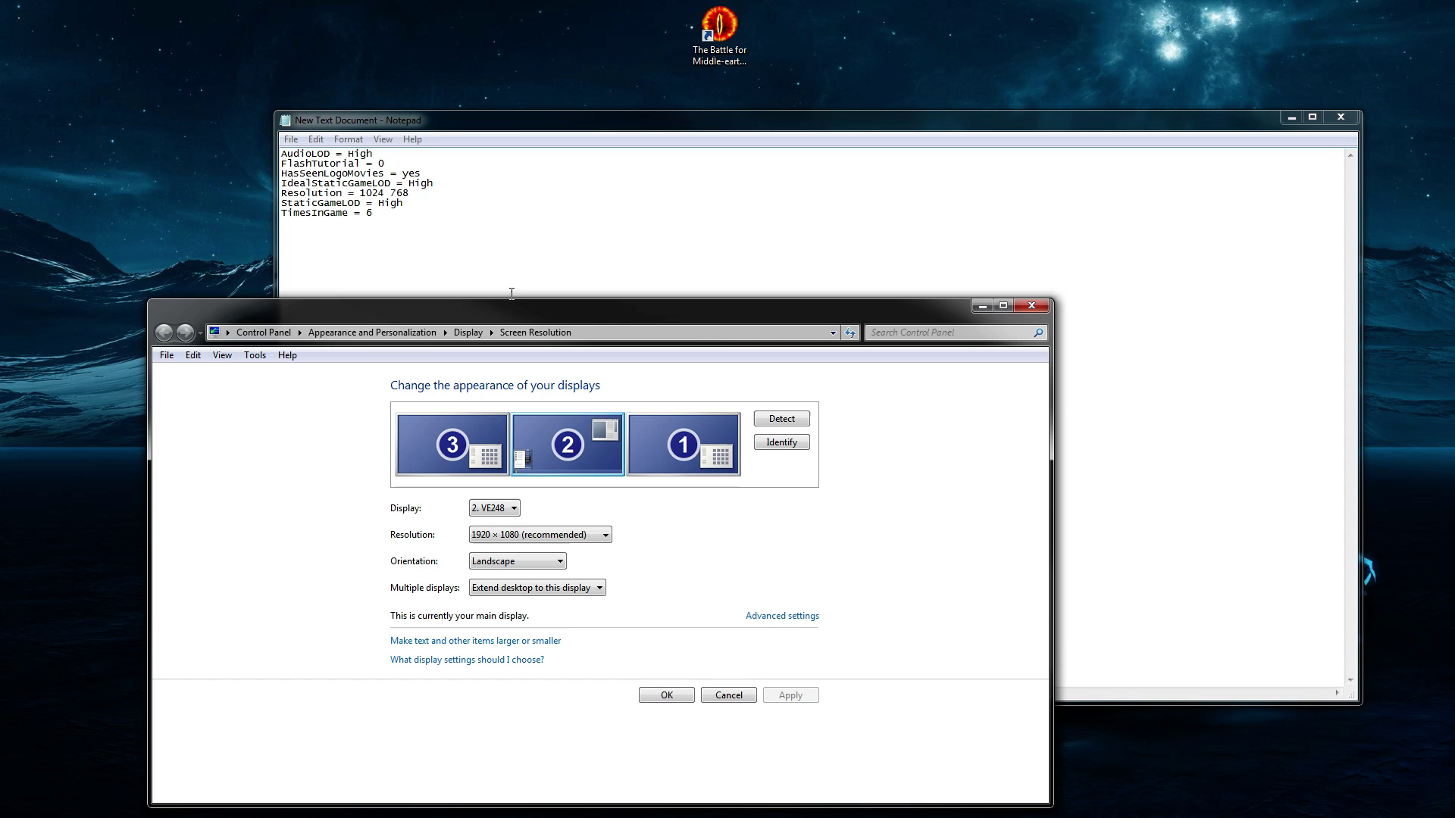
left_click(381, 194)
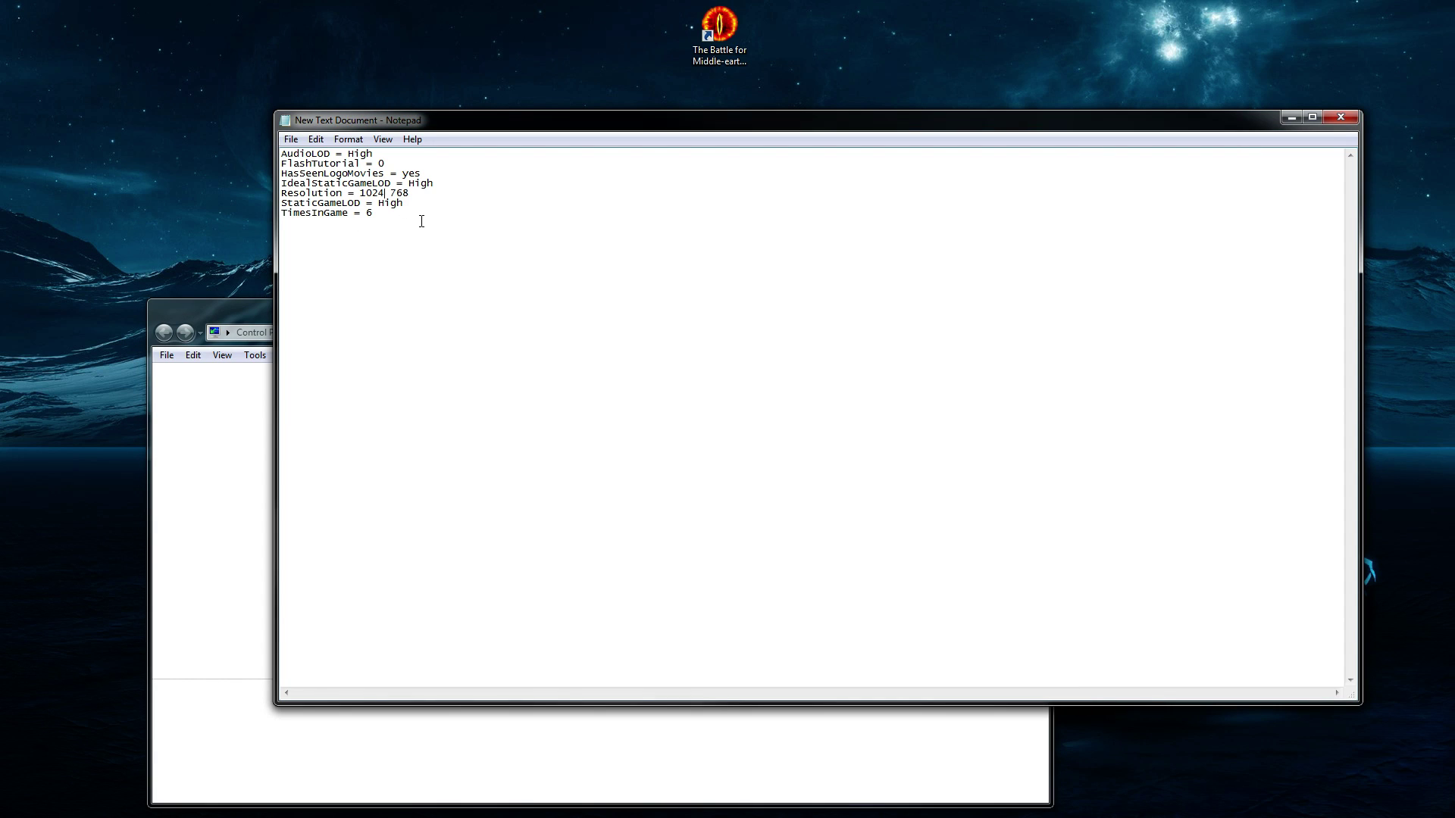
Edit the Resolution line to replace 1024 768 with 1920 1080.
key("BackSpace")
key("BackSpace")
key("BackSpace")
key("BackSpace")
type("1920")
left_click_drag(391, 193, 409, 189)
type("1080")
left_click(237, 308)
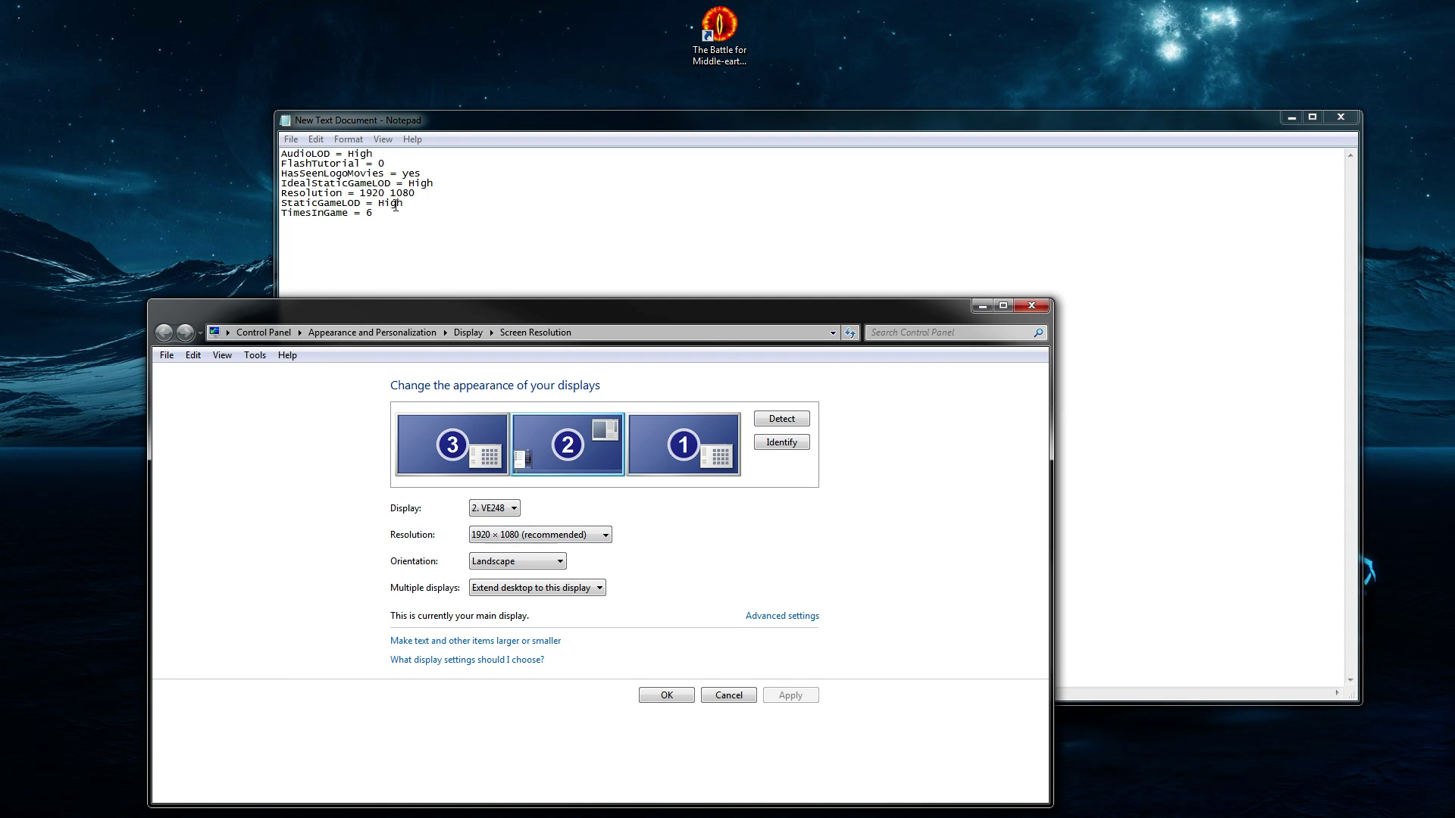
left_click(474, 240)
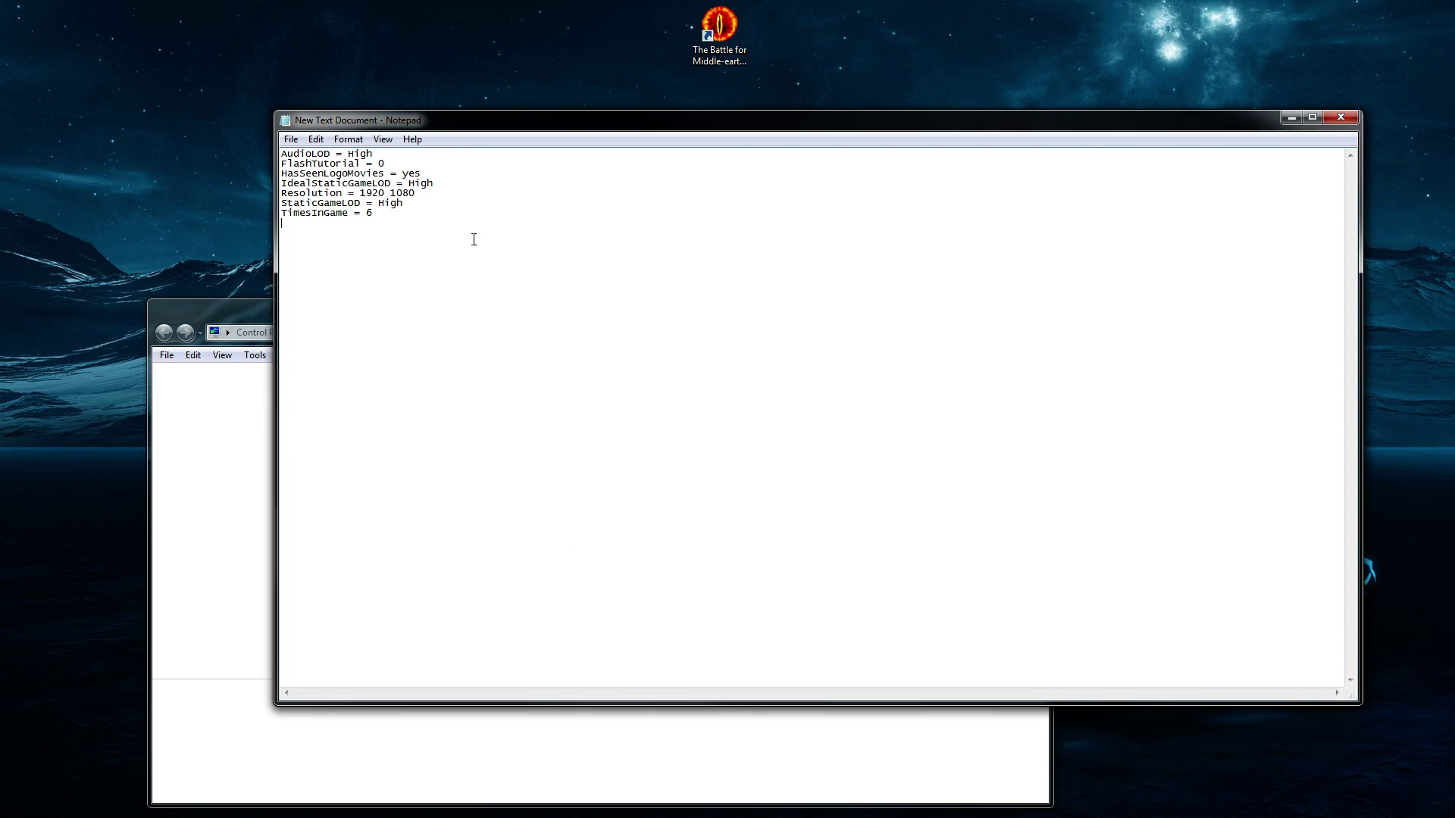
Save the document as options.ini with Save as type set to All Files.
left_click(291, 140)
left_click(523, 255)
left_click(291, 141)
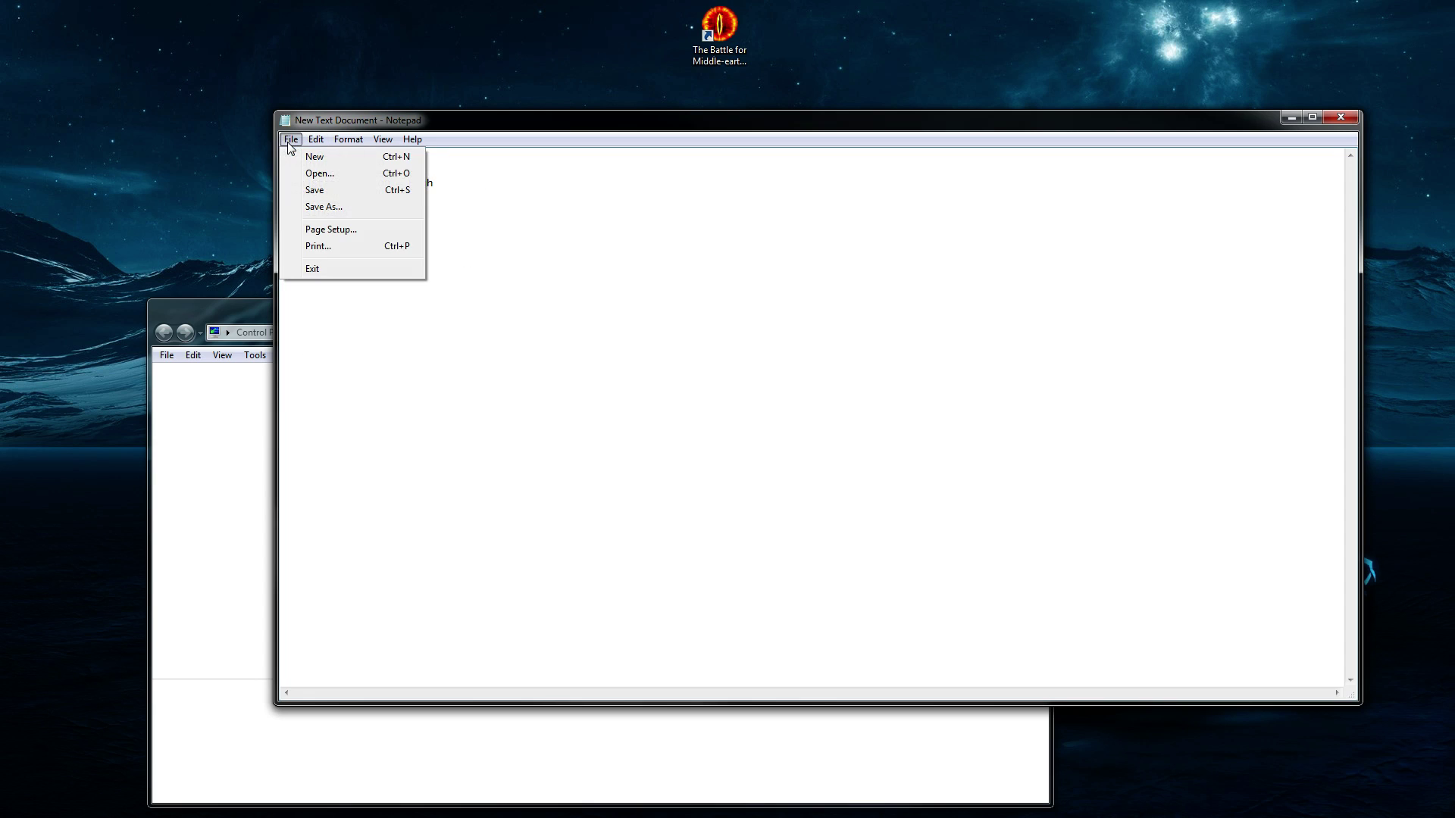
left_click(334, 205)
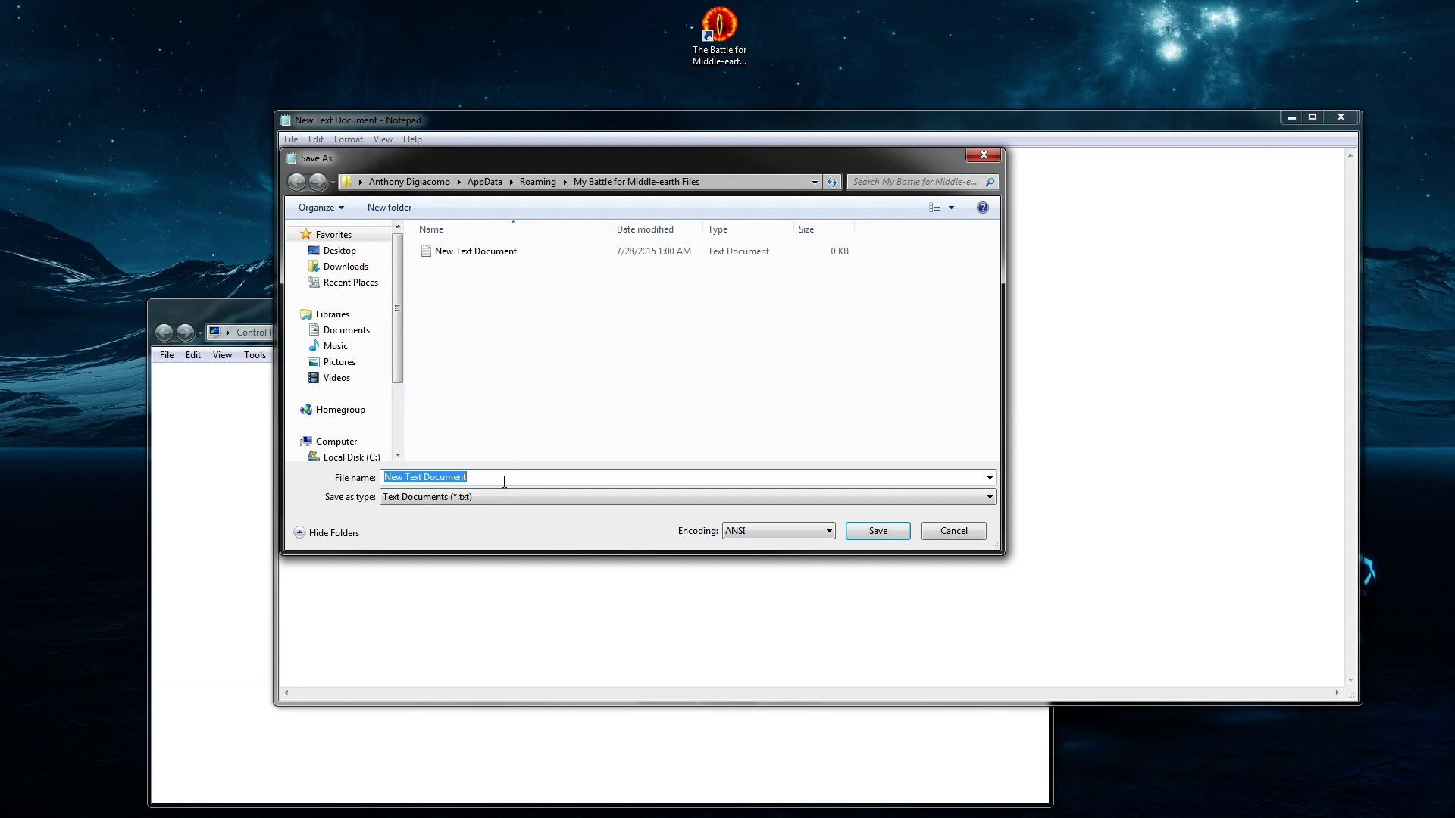
type("options.ini")
left_click(448, 496)
left_click(422, 523)
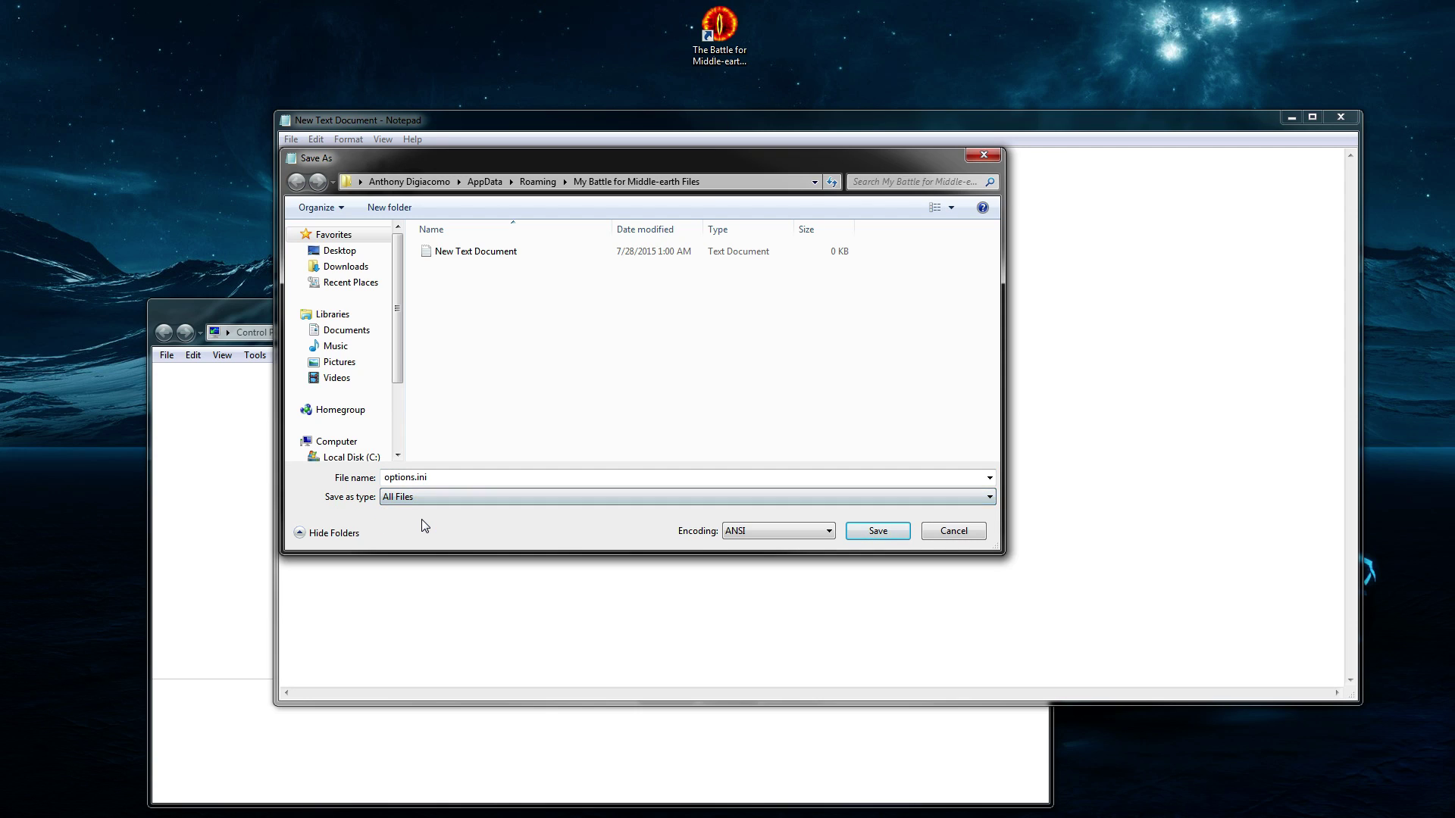
left_click(882, 536)
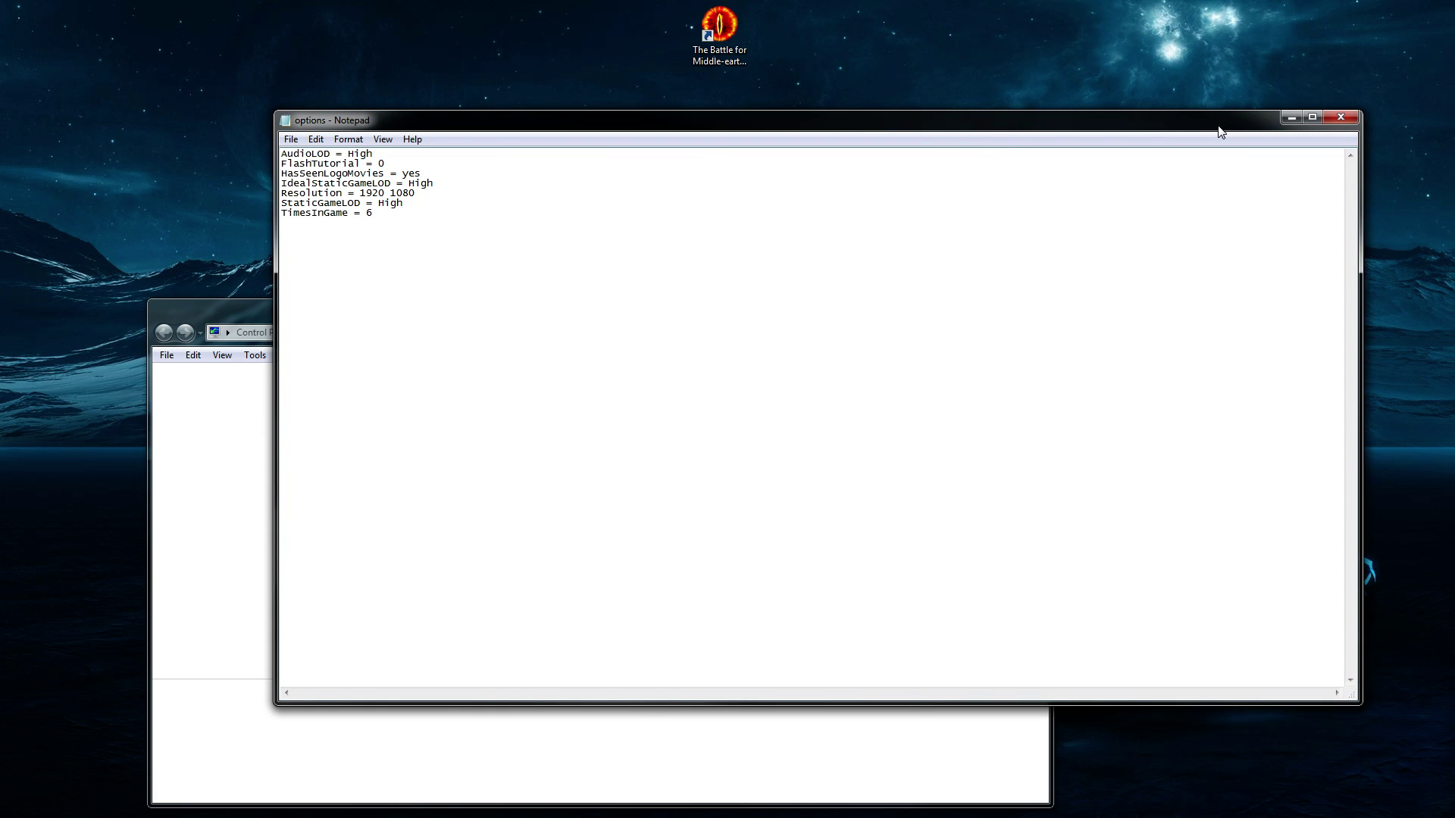
Close Notepad and the Screen Resolution window.
left_click_drag(1218, 130, 1187, 137)
left_click(1312, 126)
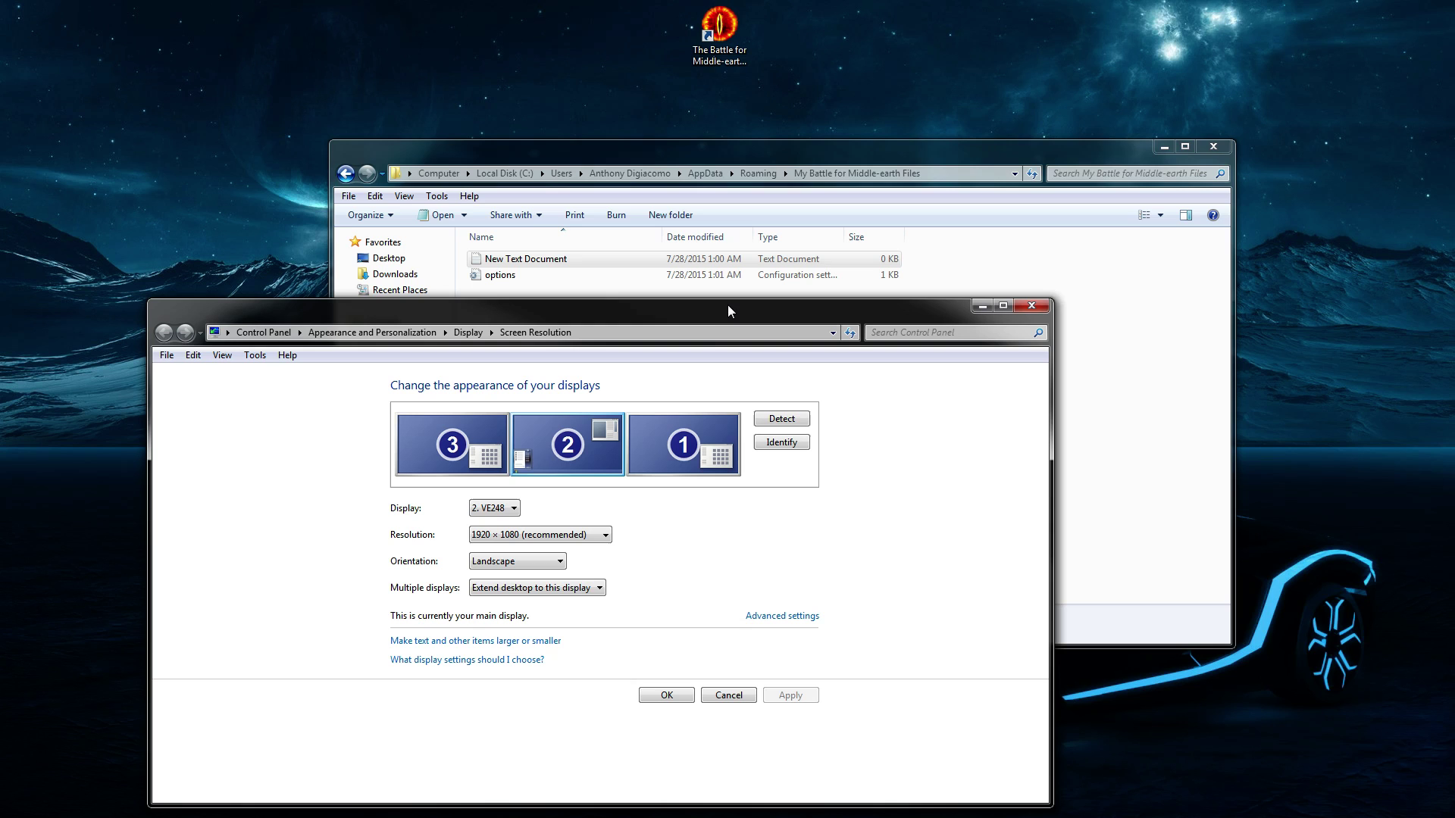
left_click(1035, 306)
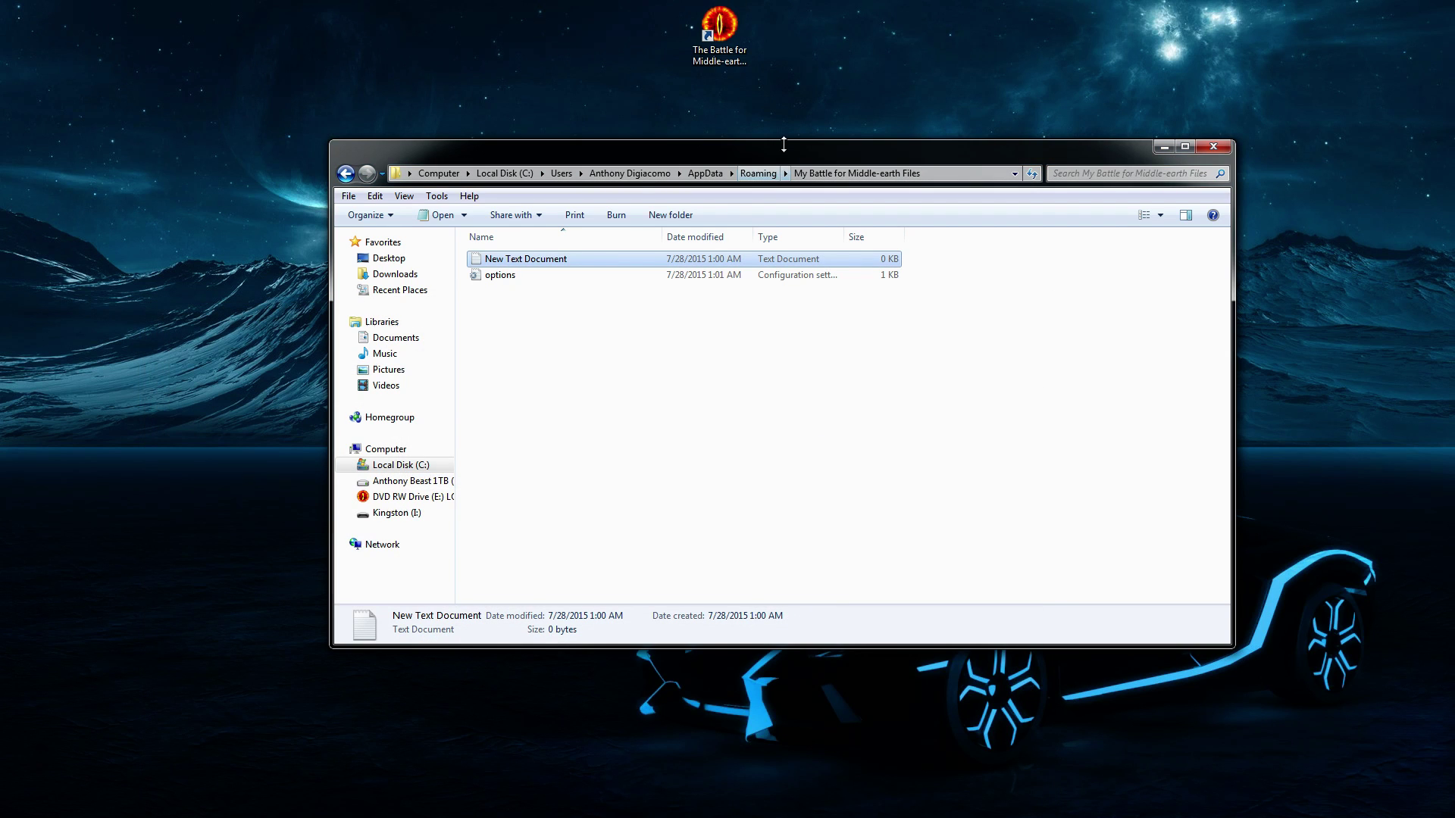
Delete the empty New Text Document to the Recycle Bin, leaving only options.
left_click_drag(784, 144, 779, 143)
left_click(507, 277)
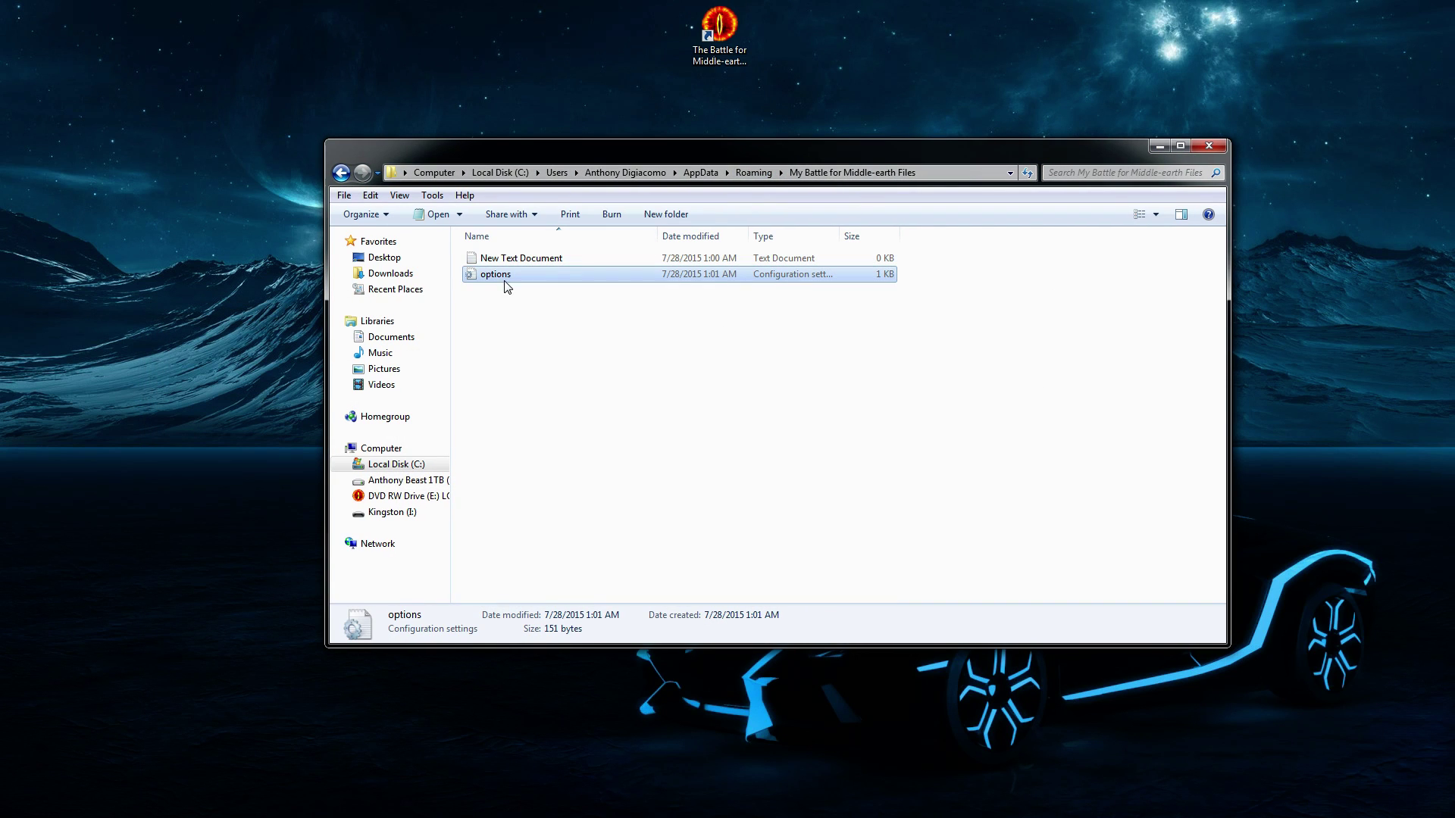
left_click(544, 261)
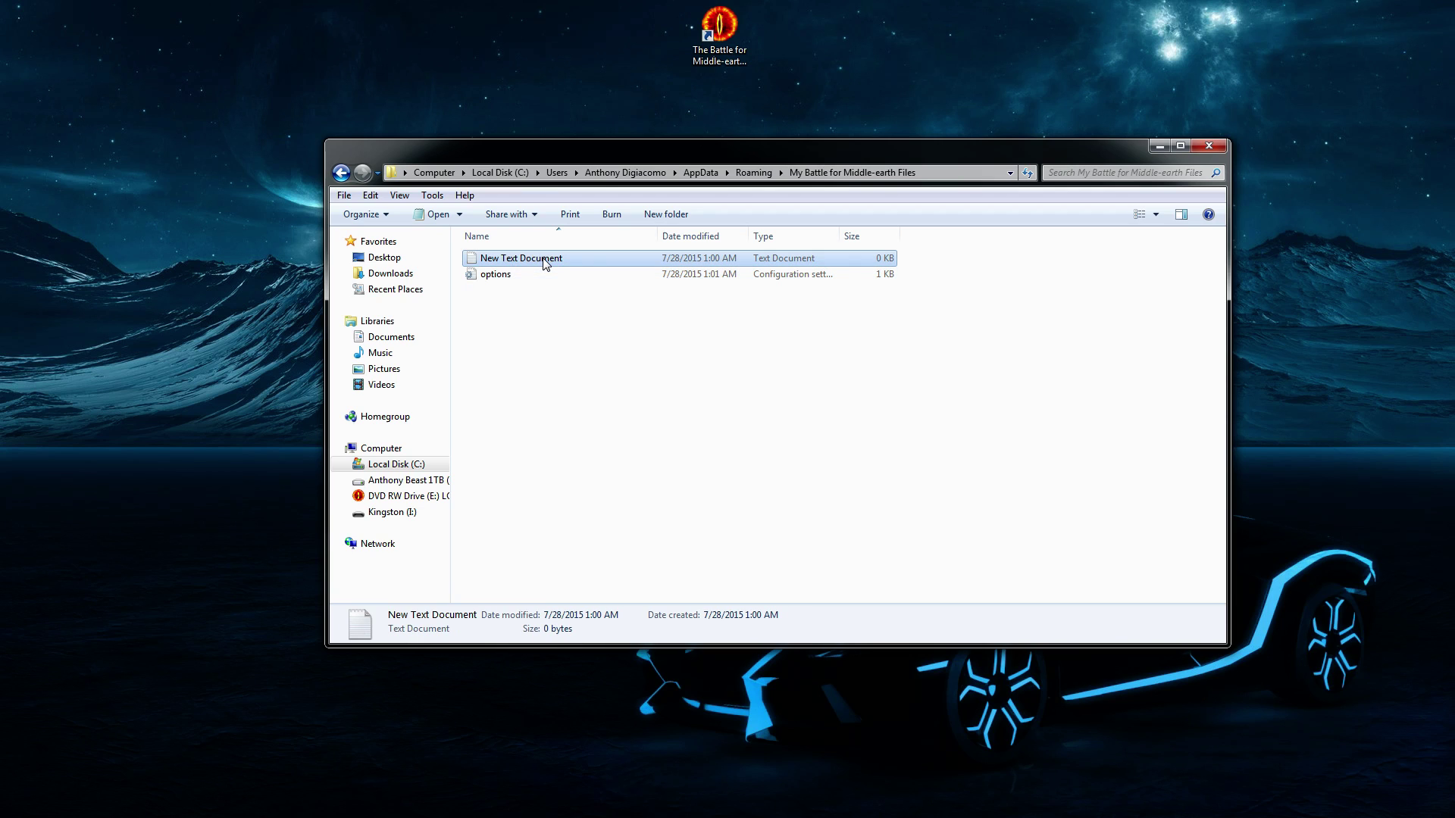
right_click(545, 258)
left_click(584, 459)
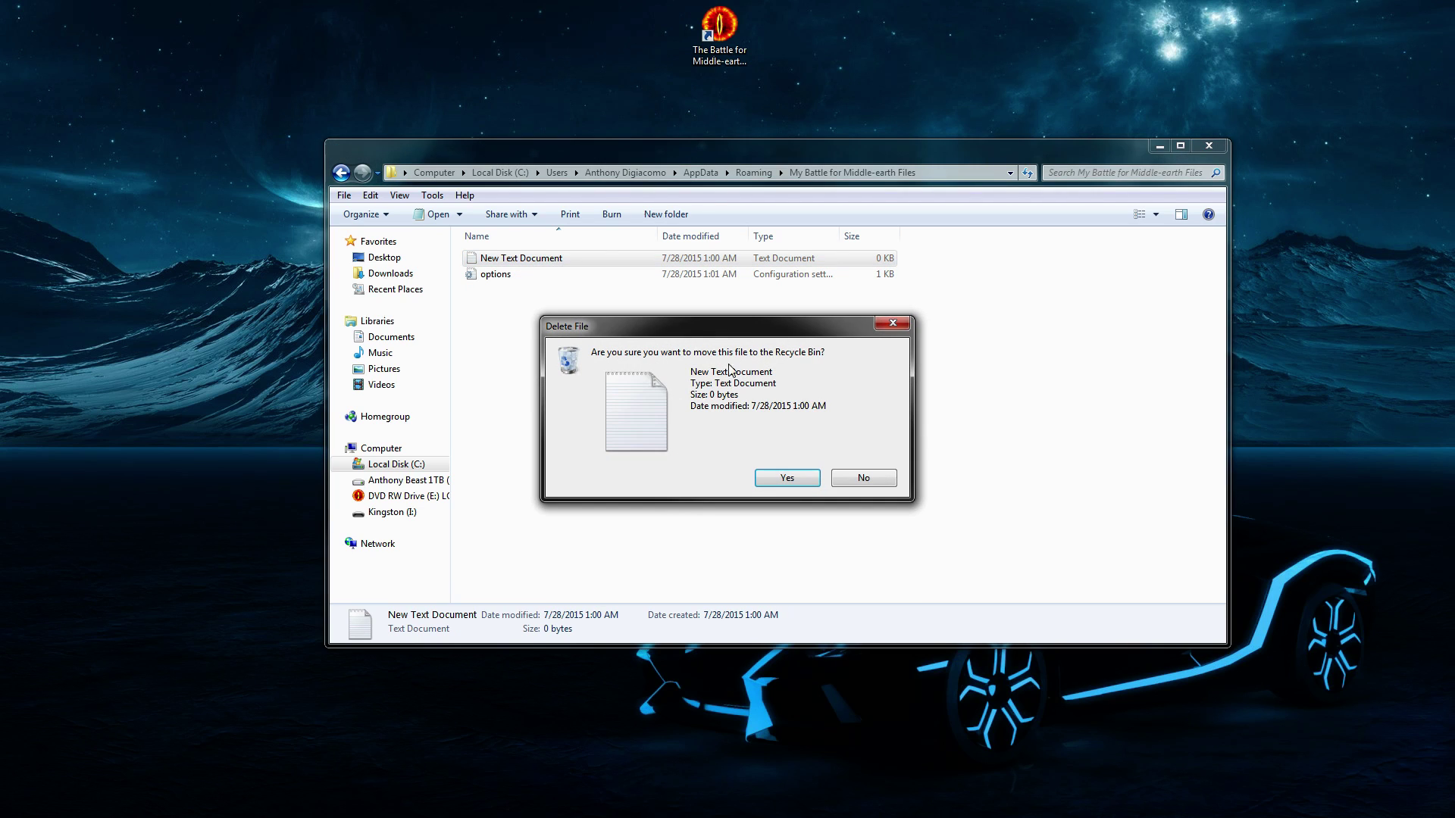
left_click(778, 478)
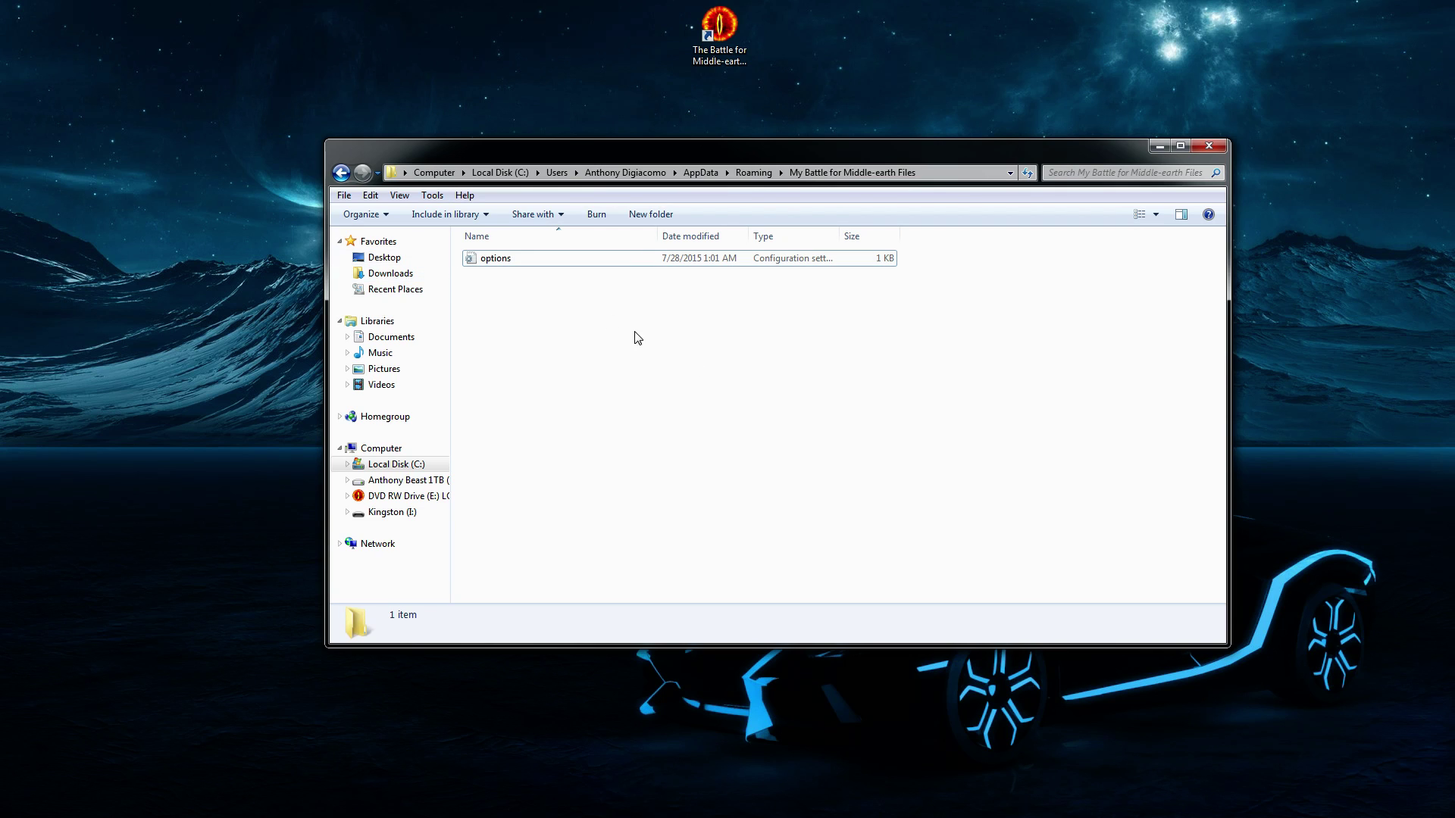
Set Folder Options to Don't show hidden files, folders, or drives and apply.
left_click(387, 215)
left_click(421, 365)
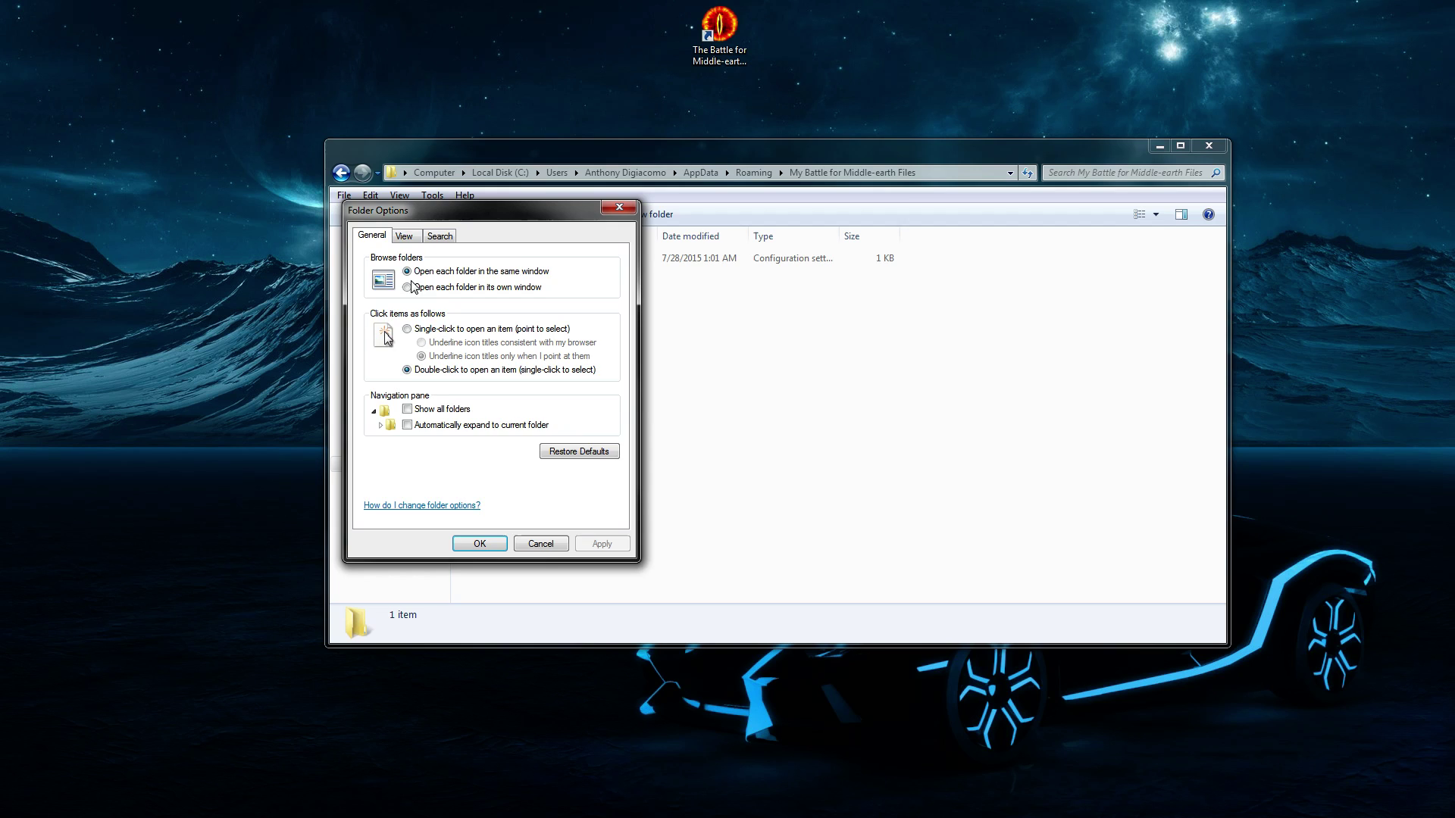
left_click(404, 236)
left_click(406, 436)
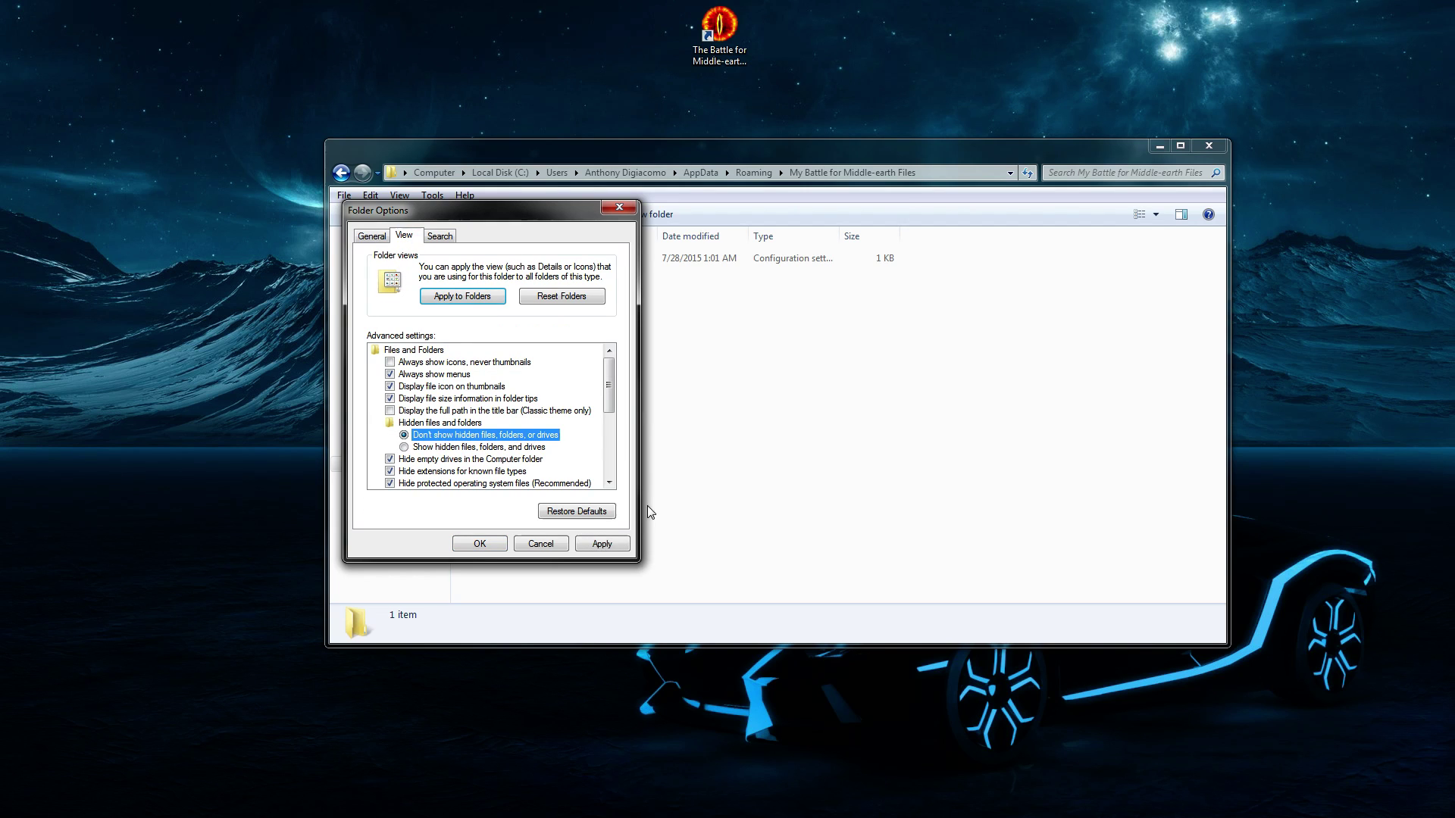
left_click(602, 543)
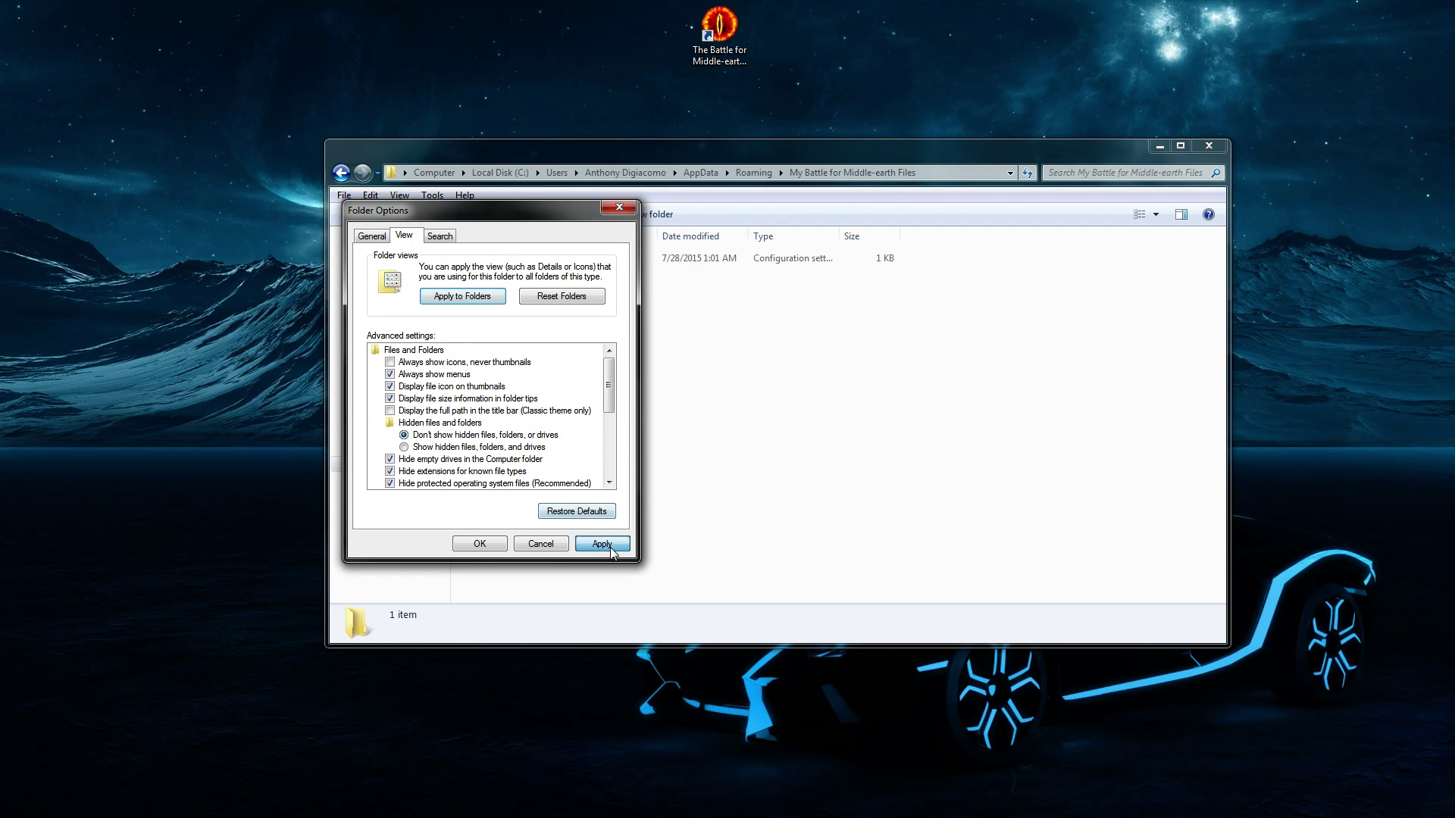
left_click(480, 543)
Close Windows Explorer and select the game shortcut on the desktop.
left_click(413, 465)
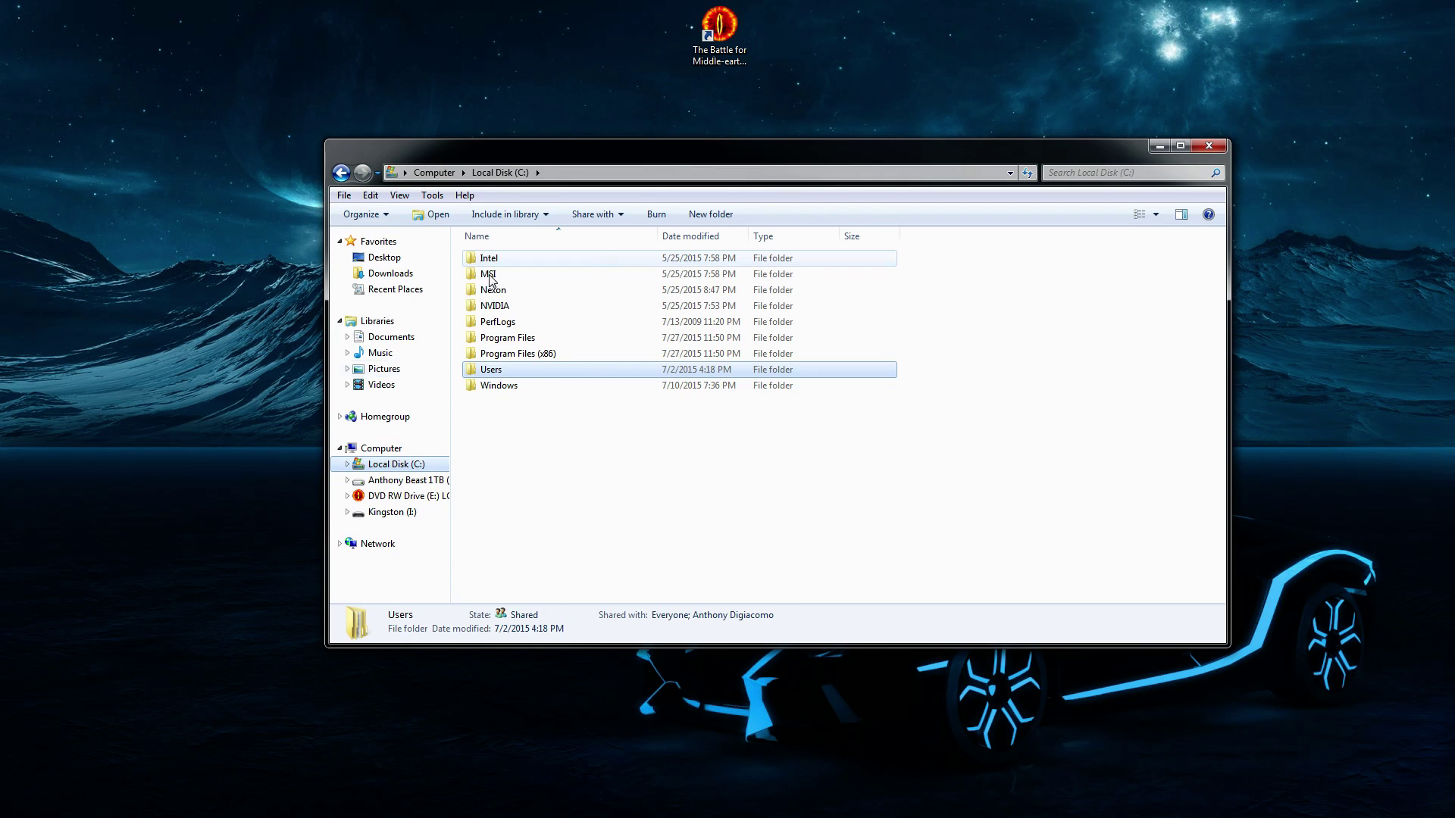
left_click(378, 448)
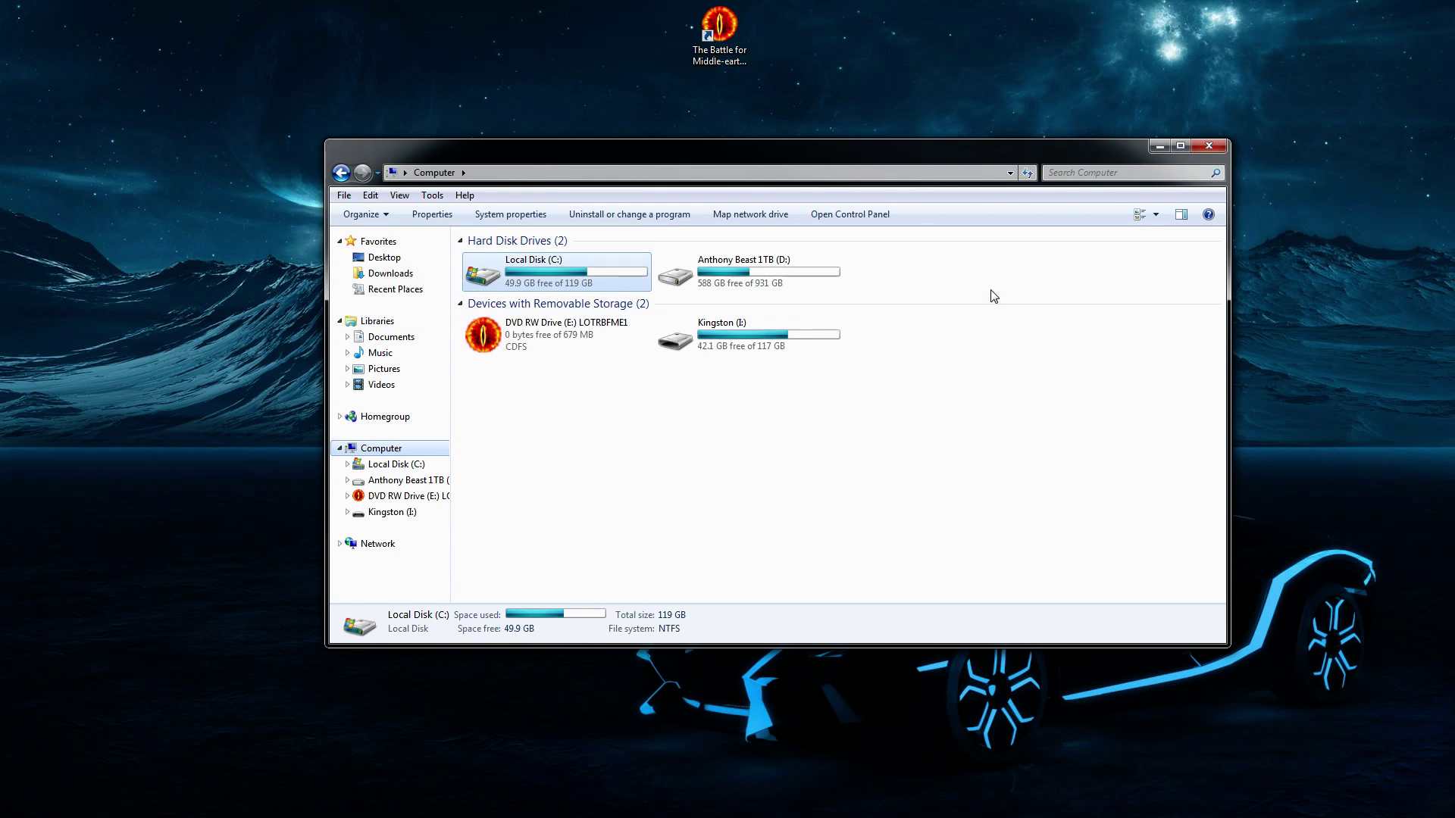
left_click(1209, 145)
left_click_drag(868, 262, 520, 7)
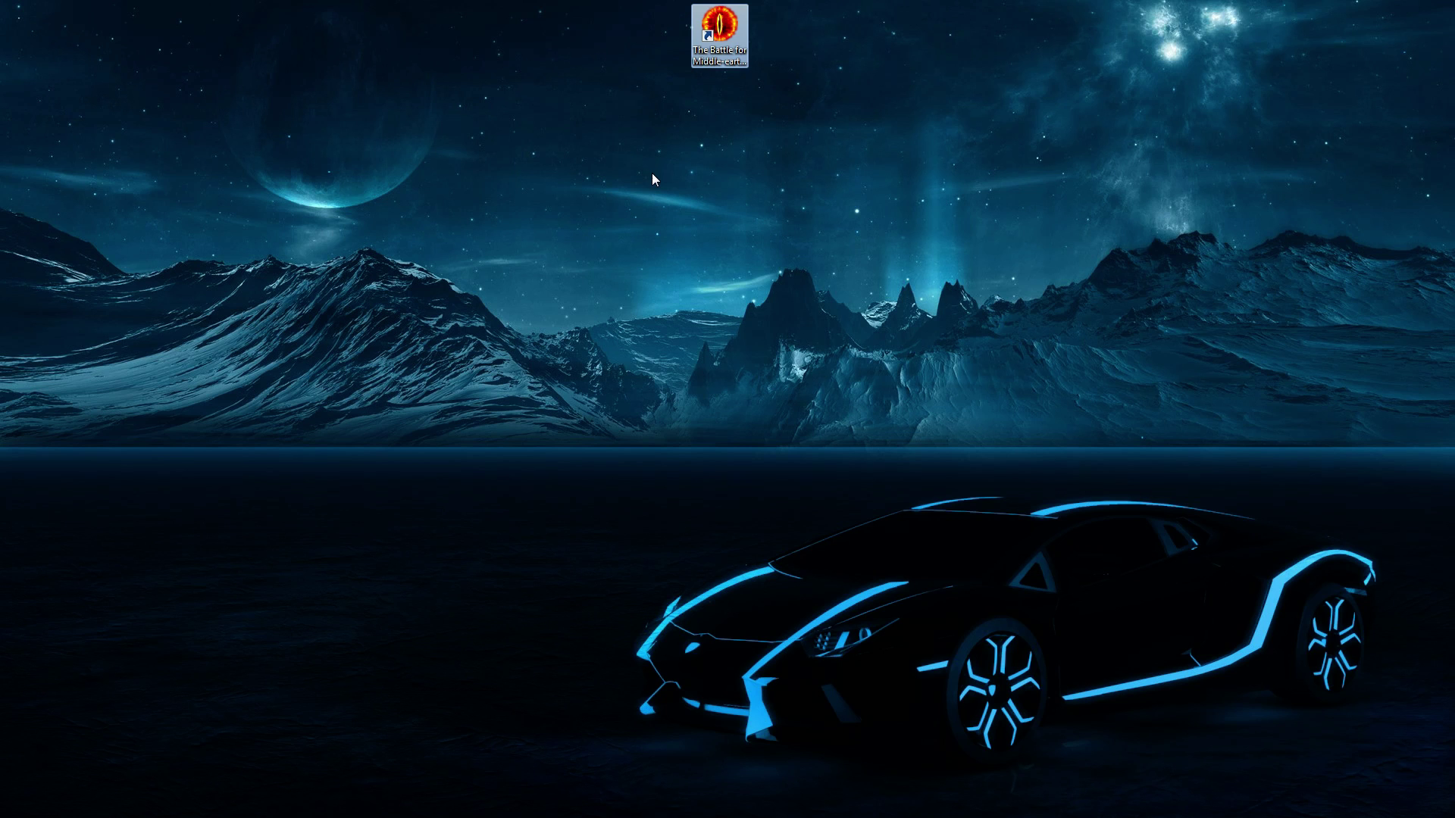
left_click(741, 298)
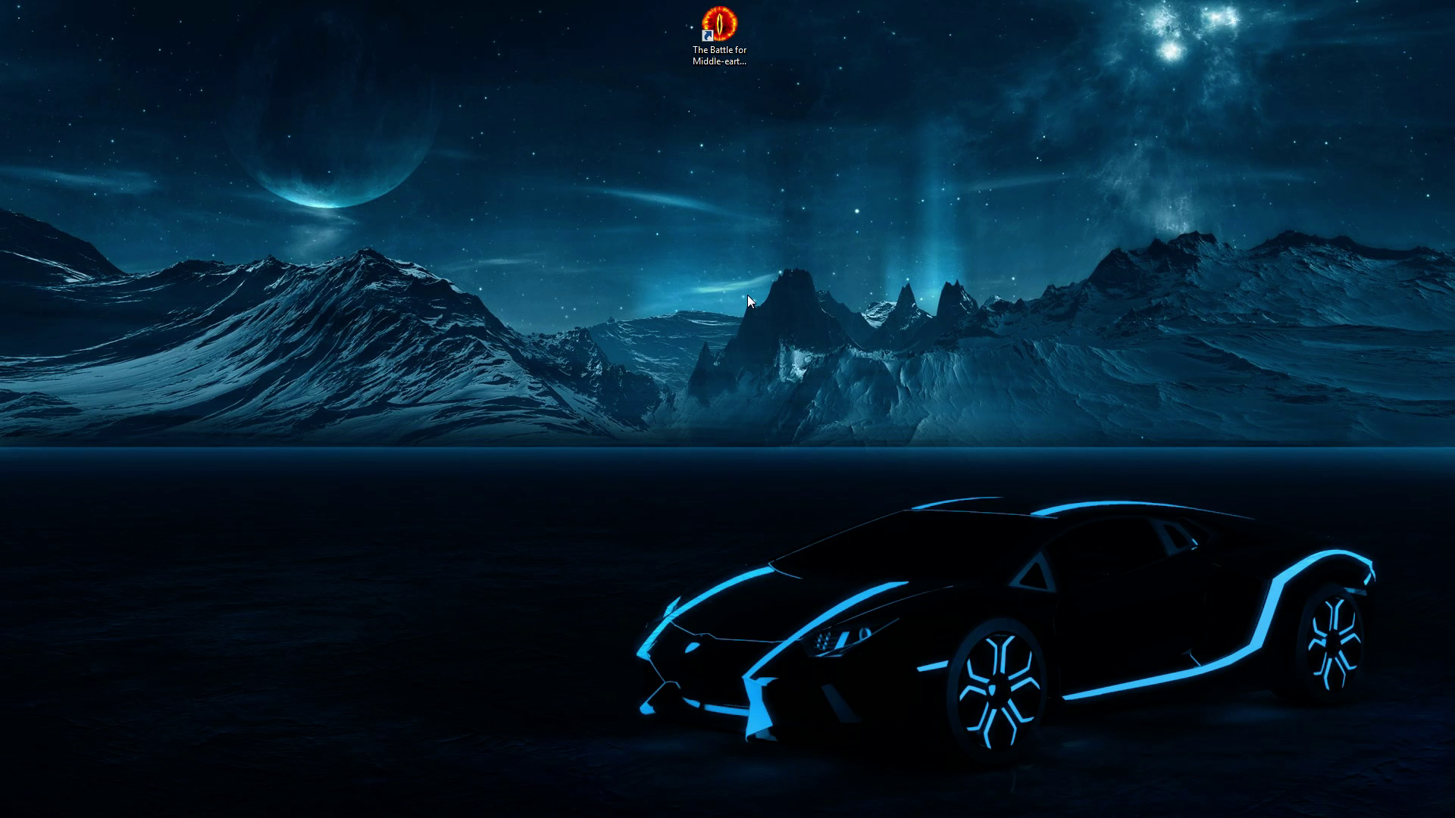